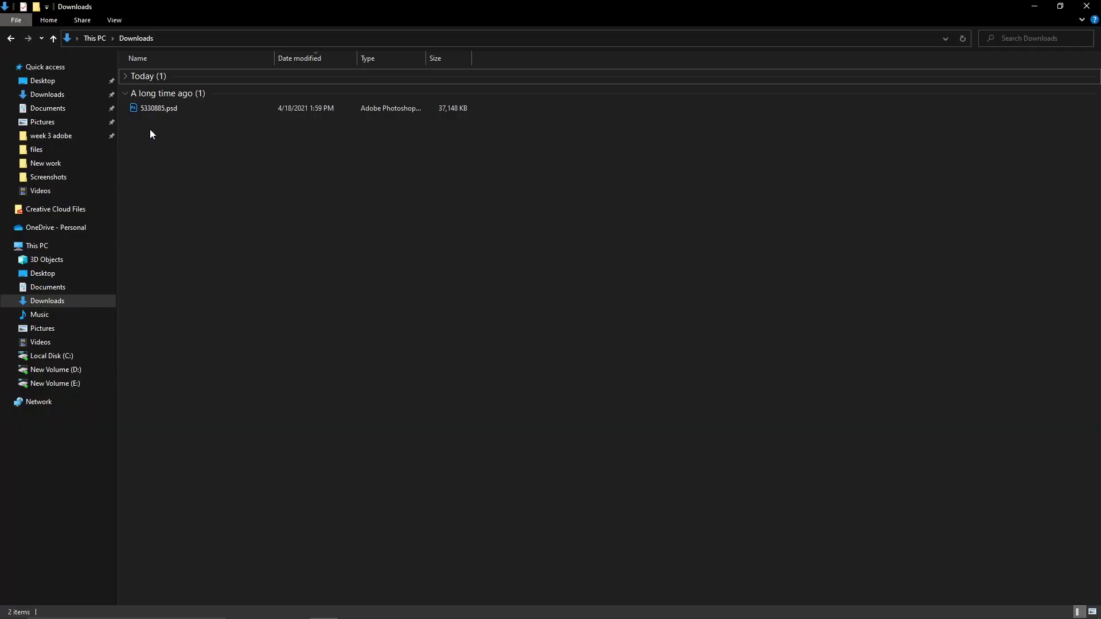
Open the MedicHealth flyer 5330885.psd from the Downloads folder in Photoshop
click(189, 109)
drag(159, 137, 209, 112)
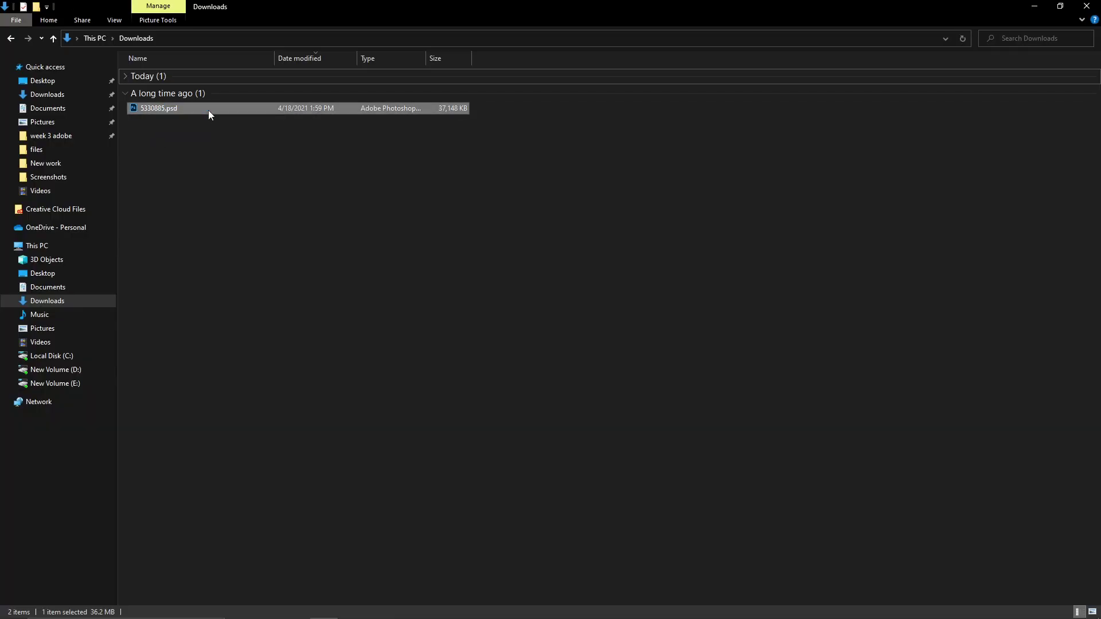
click(175, 130)
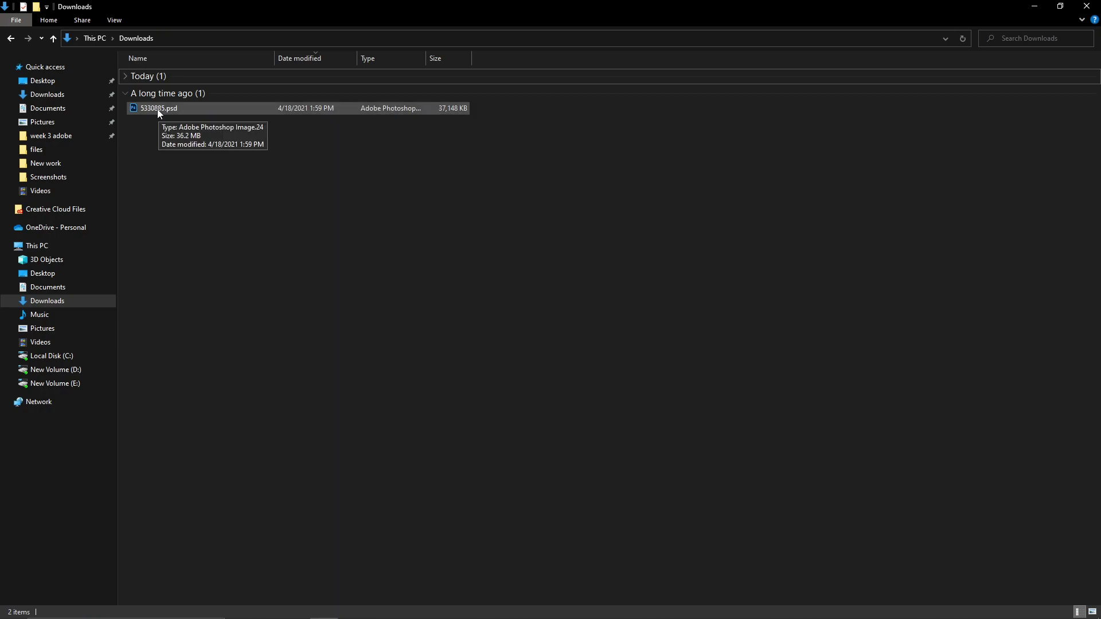
double_click(157, 109)
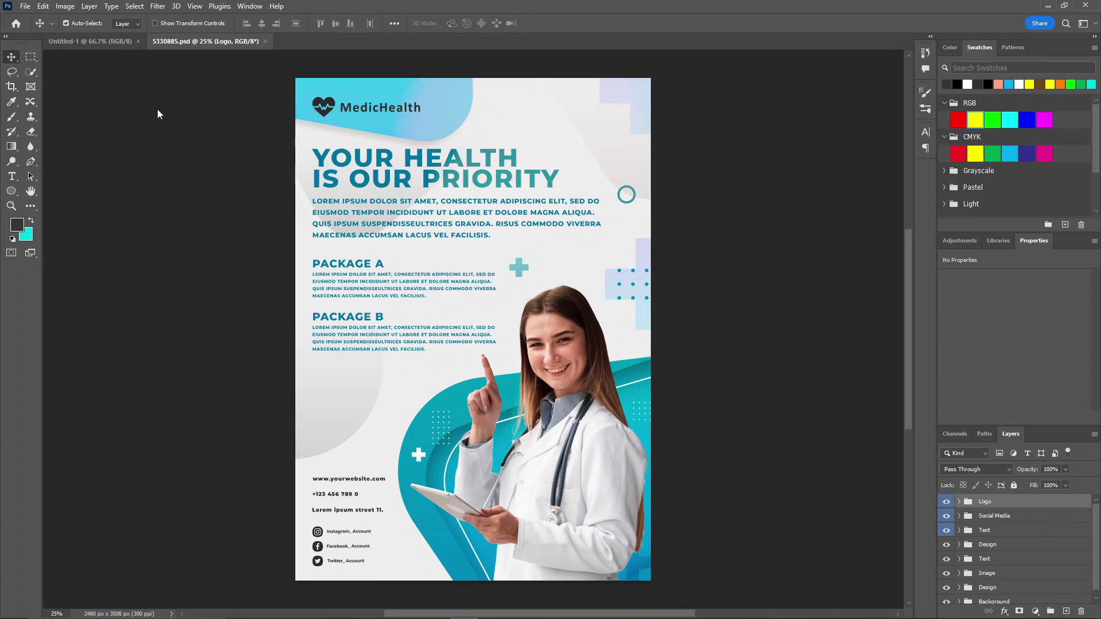
Open the Logo group's Shape smart object for editing without updating its text layers
drag(1010, 434, 730, 83)
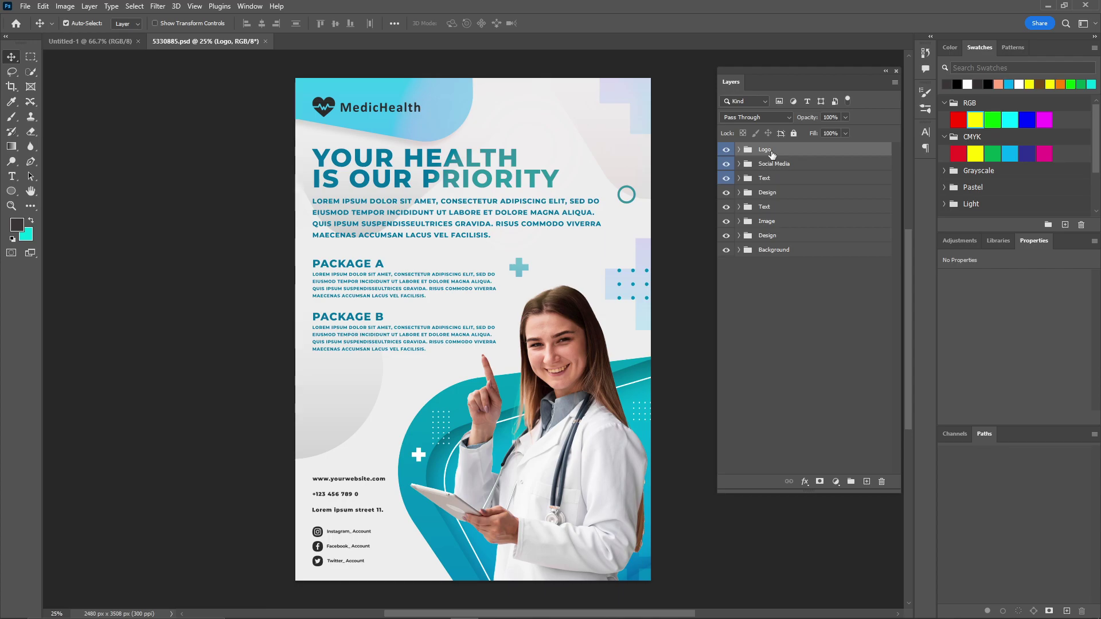
click(740, 150)
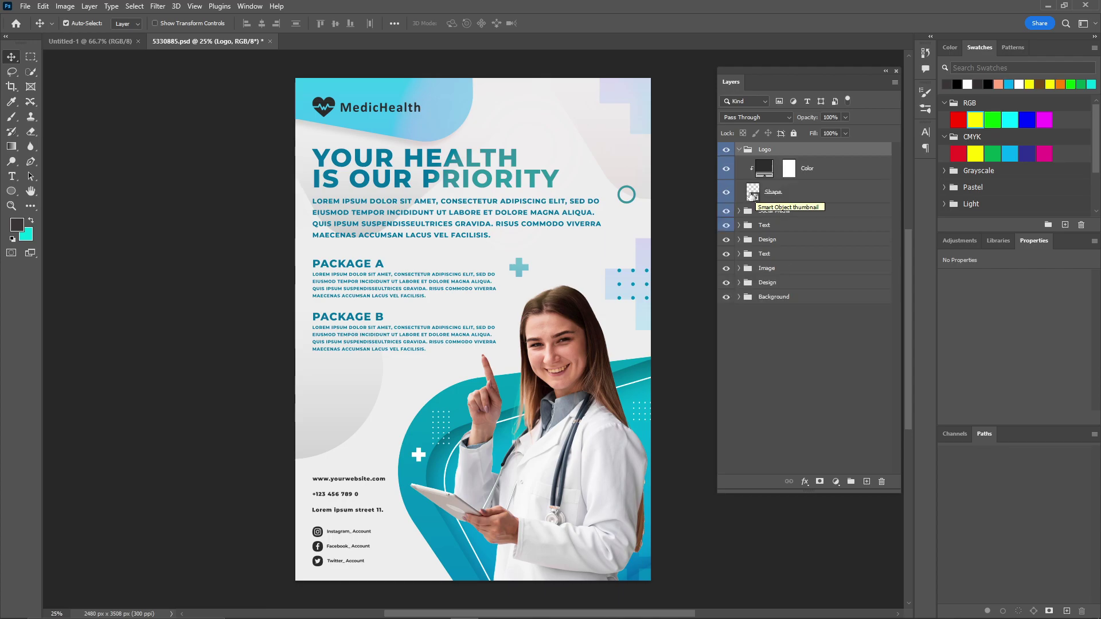
double_click(752, 195)
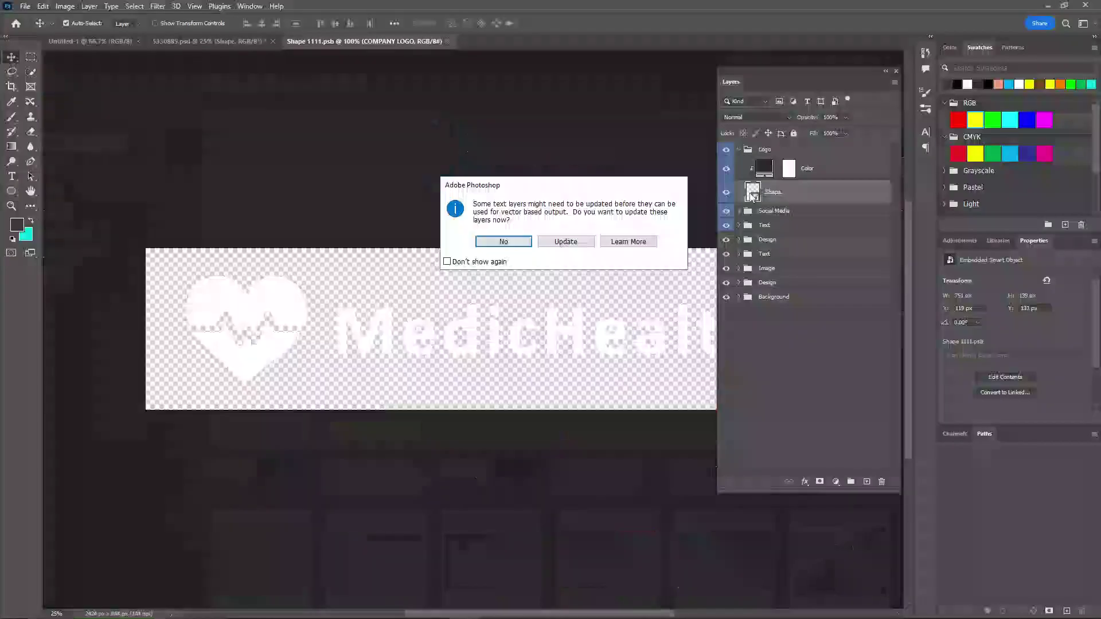
click(504, 241)
drag(774, 80, 911, 111)
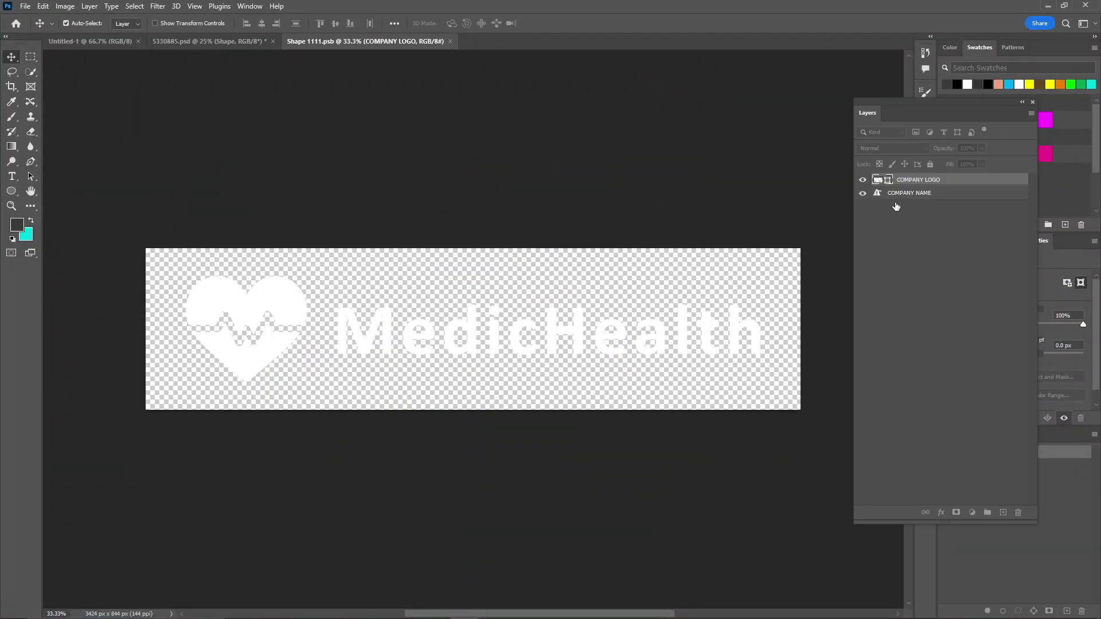
Retype the MedicHealth company name as SERVAID, then close and save the logo document
click(902, 197)
key(t)
double_click(499, 327)
text(SERVAID)
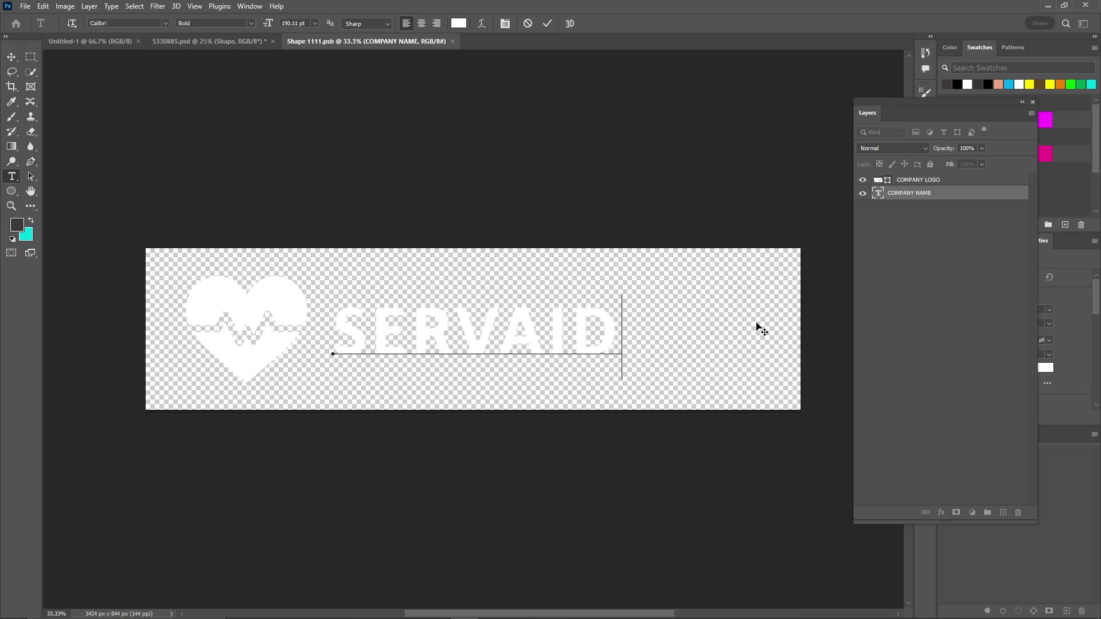
click(546, 24)
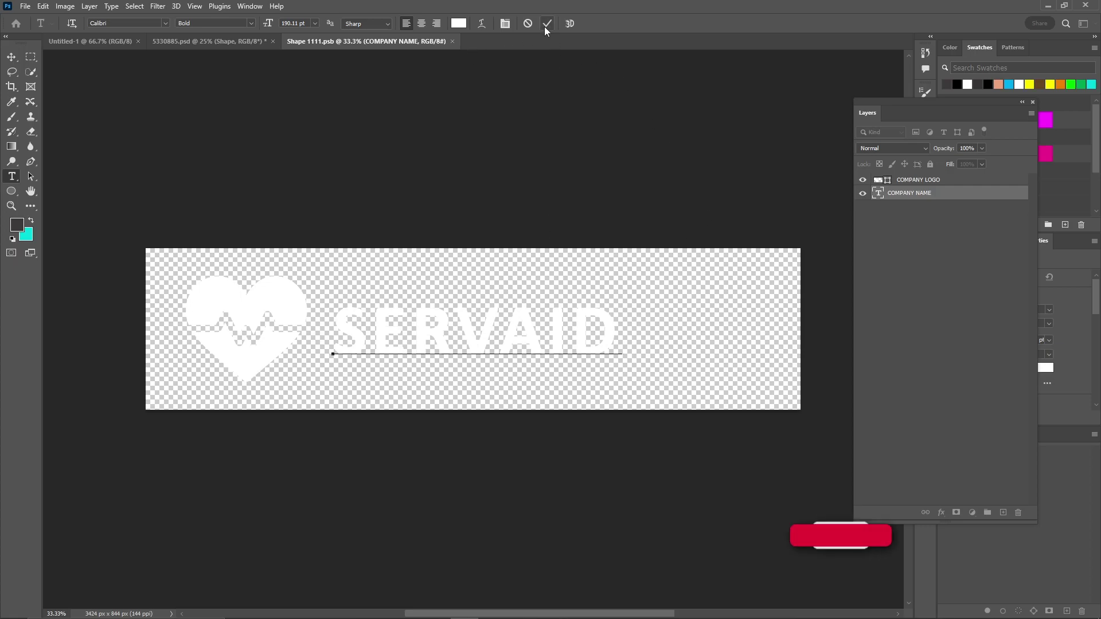
click(456, 42)
click(497, 233)
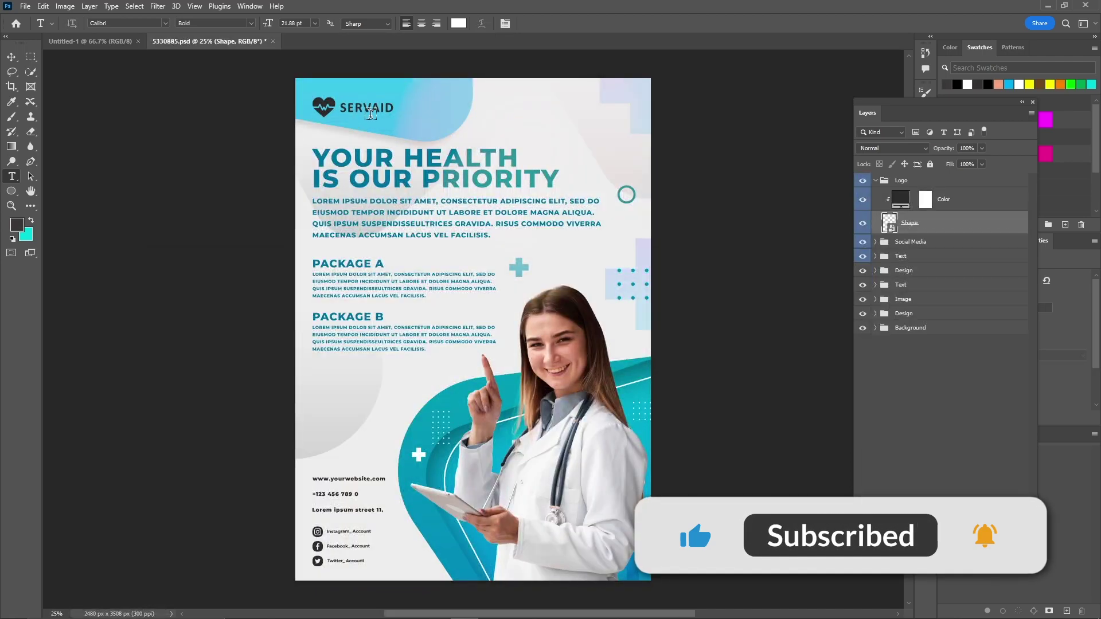
List the Social Media group's account layers and bring the contact details into view
click(876, 180)
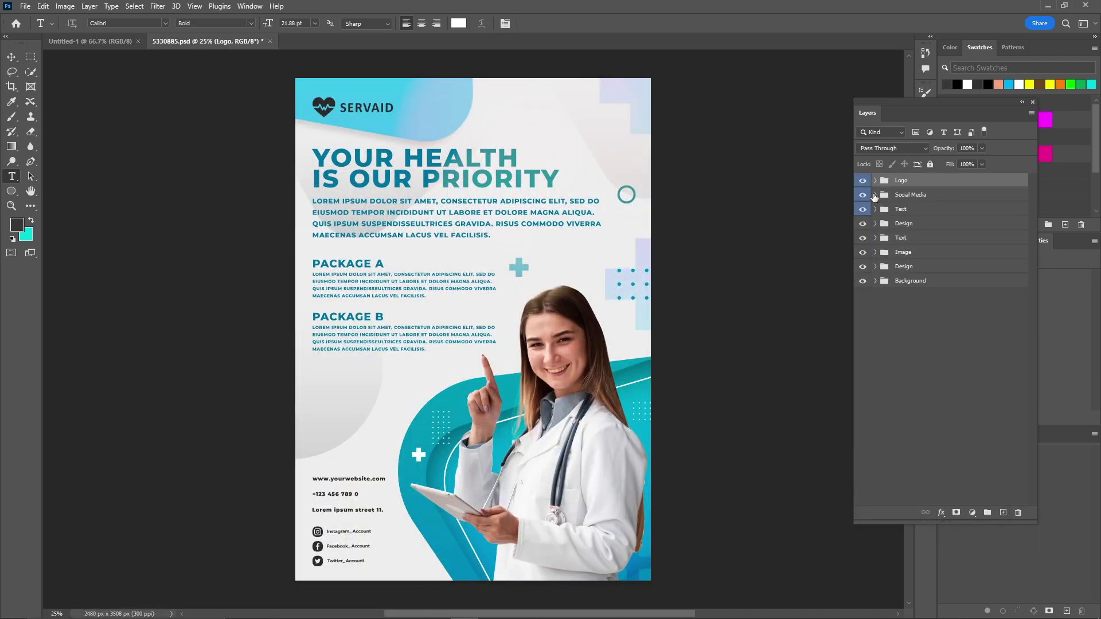
click(875, 195)
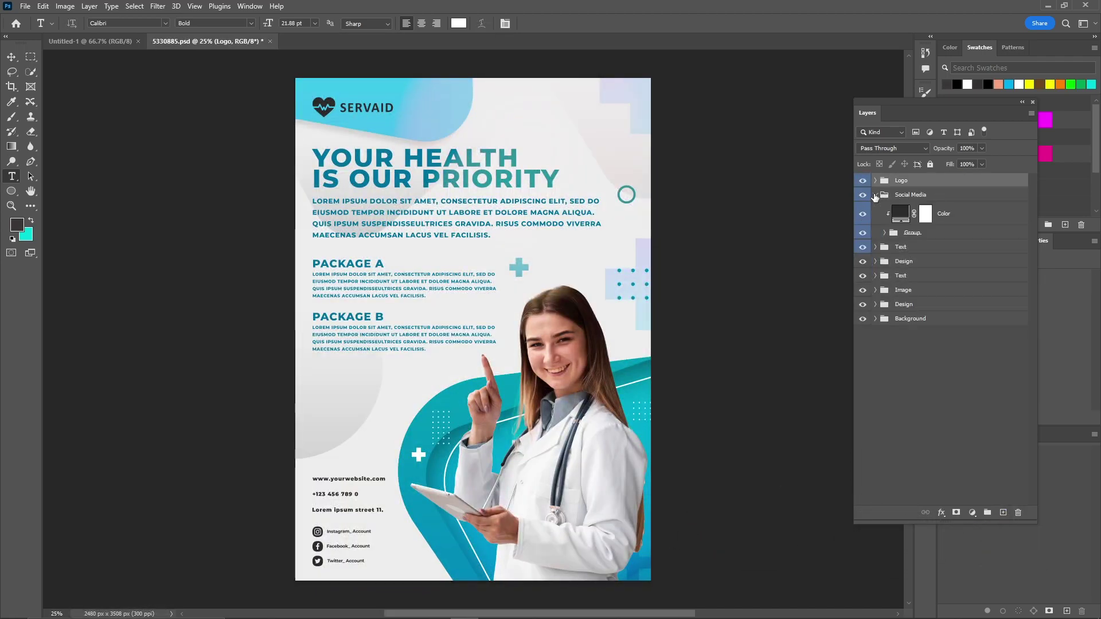
click(885, 233)
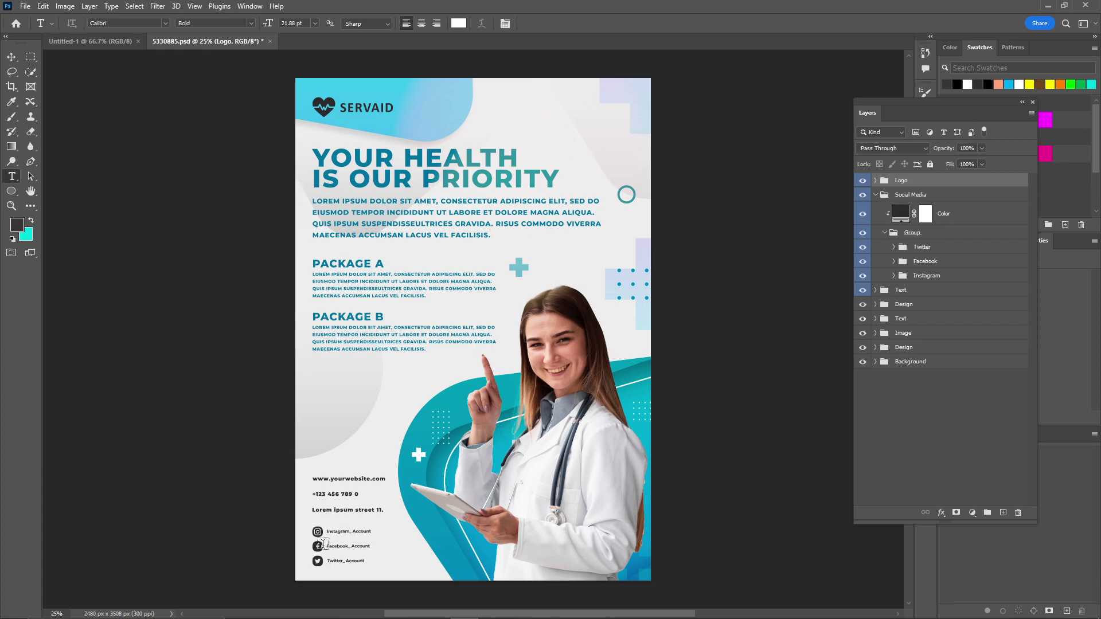
scroll(285, 552, up, 10)
drag(476, 525, 481, 299)
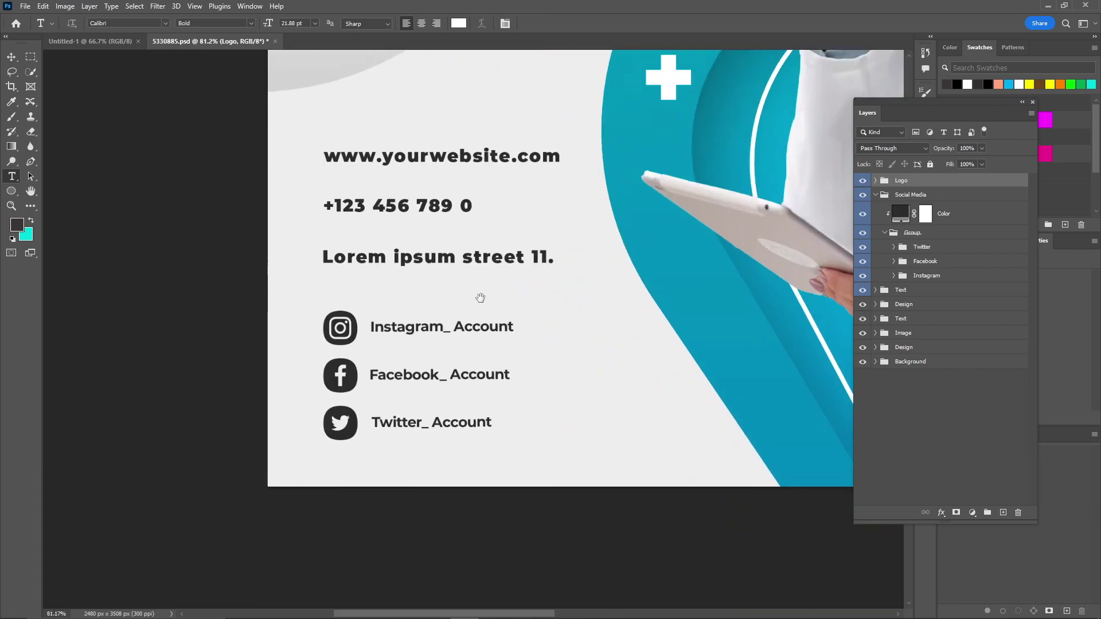
Replace the Instagram account line with Servaid
triple_click(398, 312)
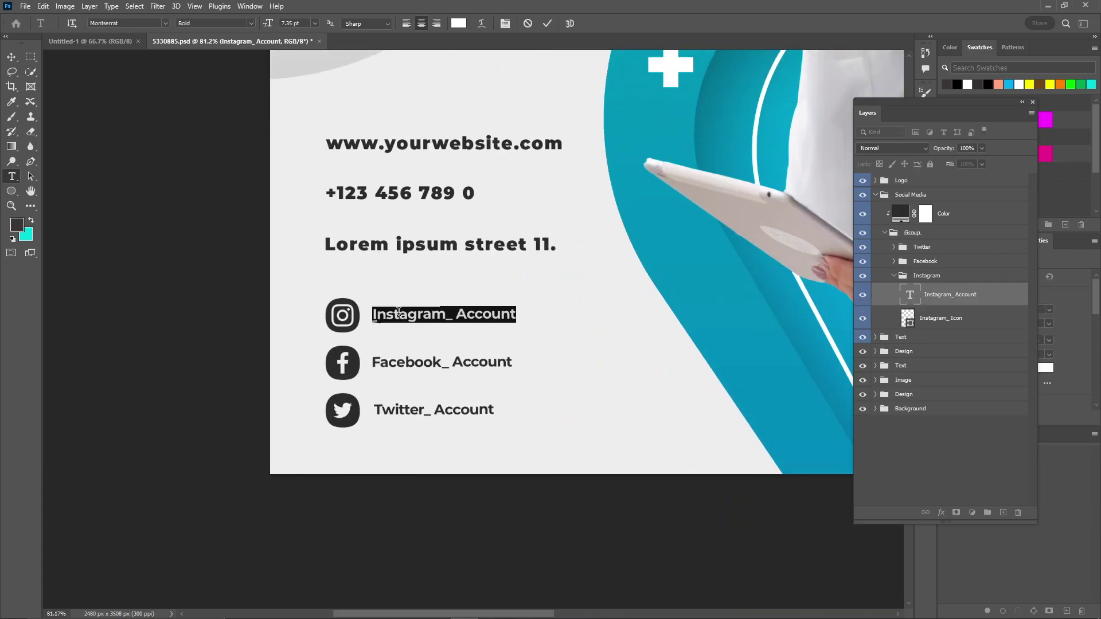
text(servaid)
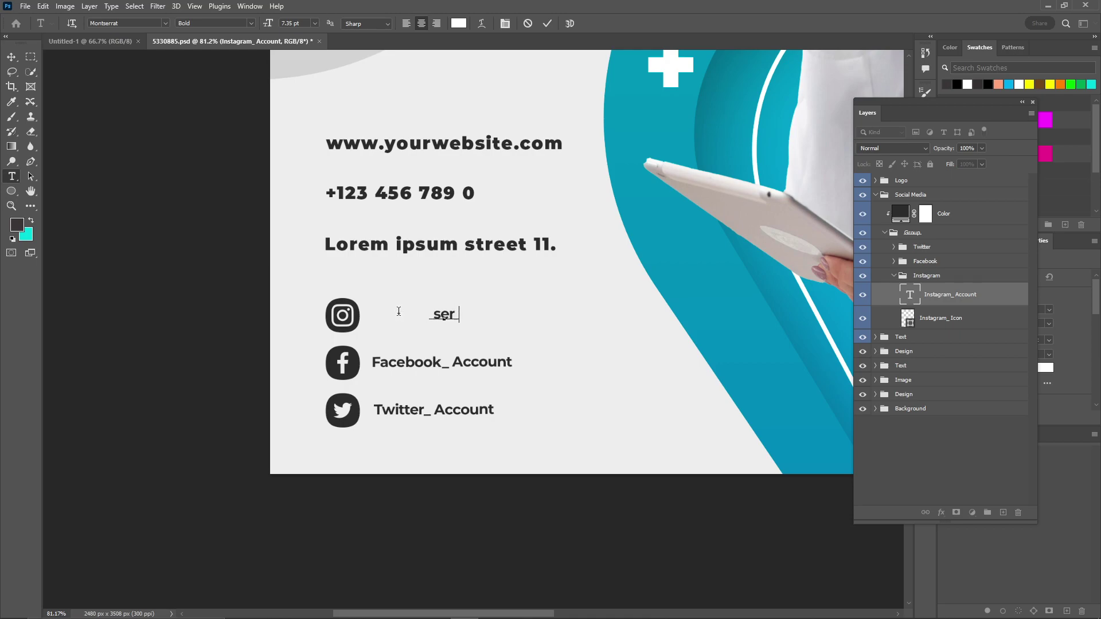
key(ctrl+a)
text(Servaid)
click(406, 23)
click(422, 23)
click(548, 23)
triple_click(441, 363)
text(Servaikd)
key(BackSpace)
key(ctrl+a)
key(Home)
text(@)
key(ctrl+a)
key(ctrl+c)
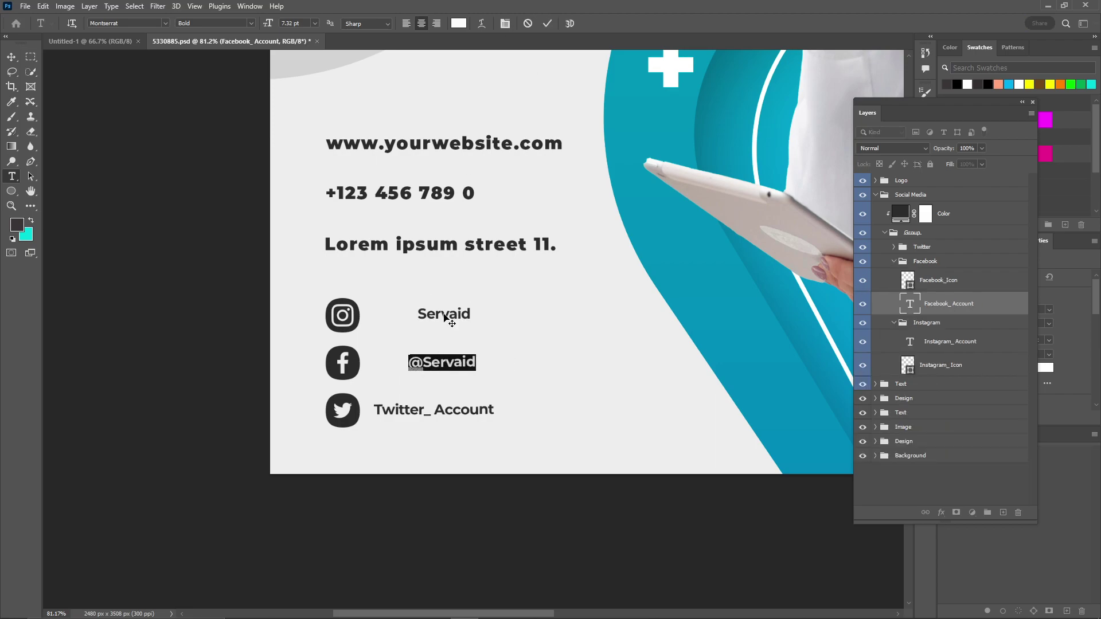
click(547, 25)
click(440, 315)
key(ctrl+a)
key(ctrl+v)
click(550, 23)
click(425, 415)
key(ctrl+a)
key(ctrl+v)
click(548, 24)
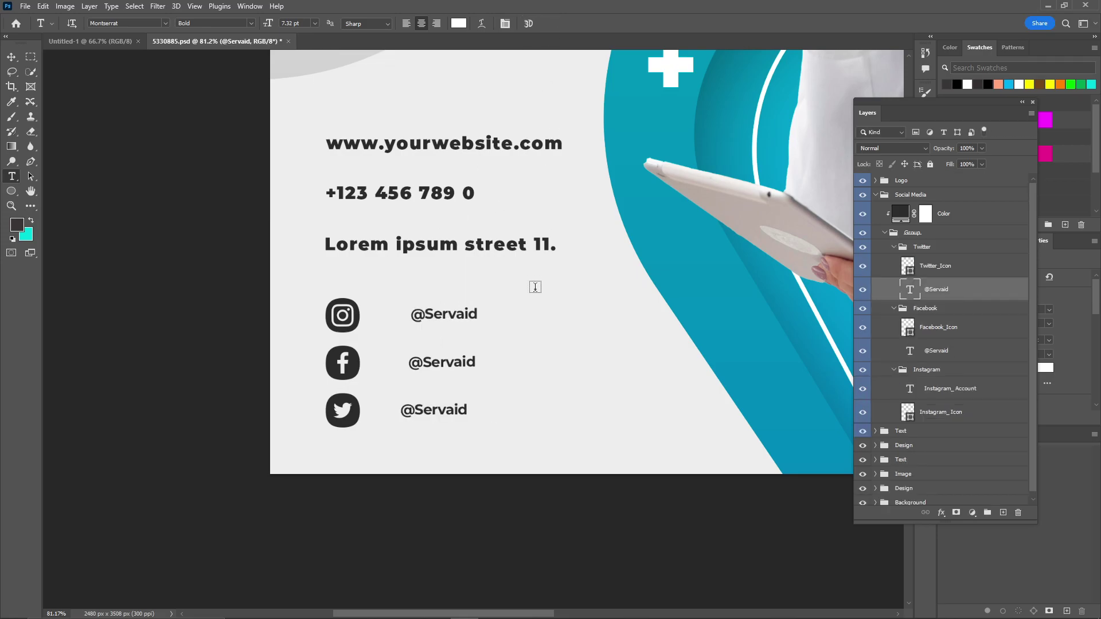
key(v)
click(452, 316)
shift+click(448, 363)
shift+click(442, 410)
click(247, 23)
drag(437, 317, 417, 318)
click(246, 226)
scroll(250, 228, down, 3)
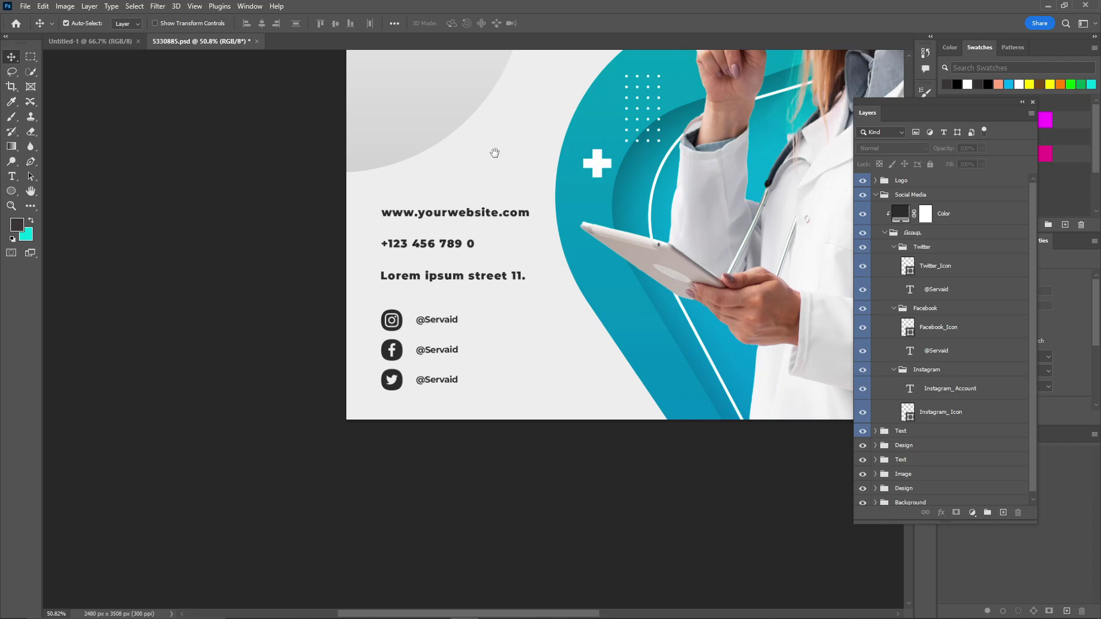
drag(494, 153, 435, 300)
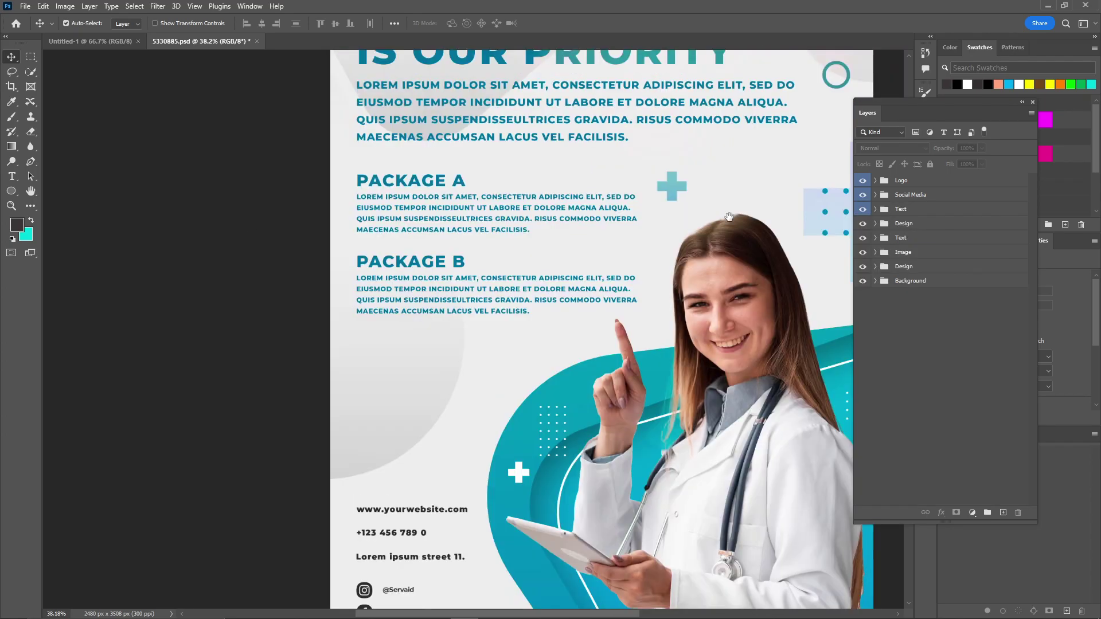
drag(728, 217, 688, 270)
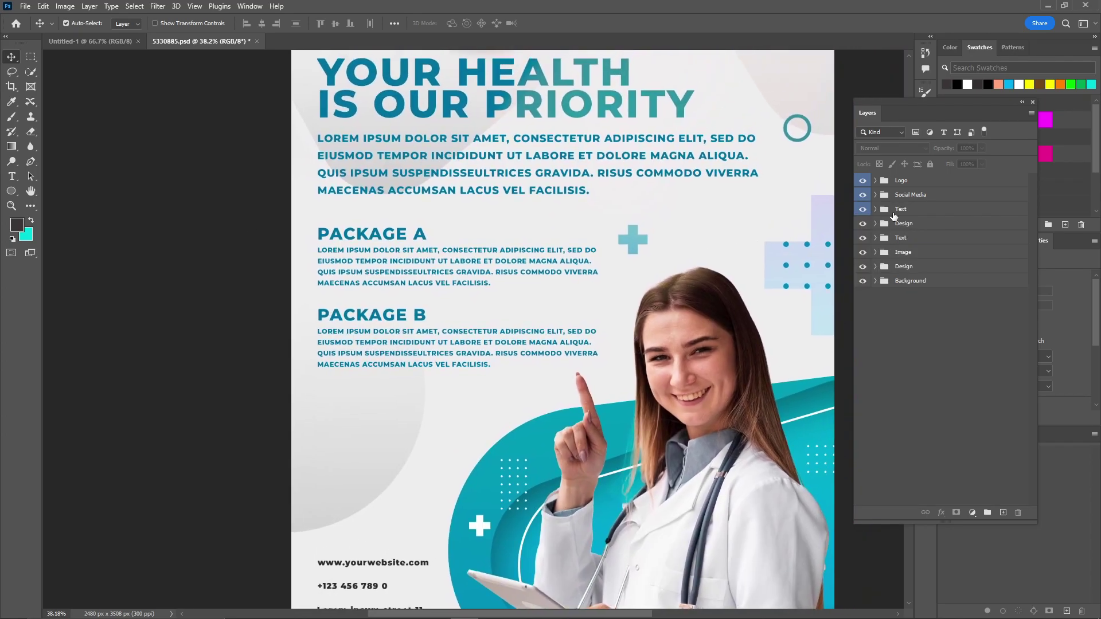
click(863, 209)
click(863, 209)
key(t)
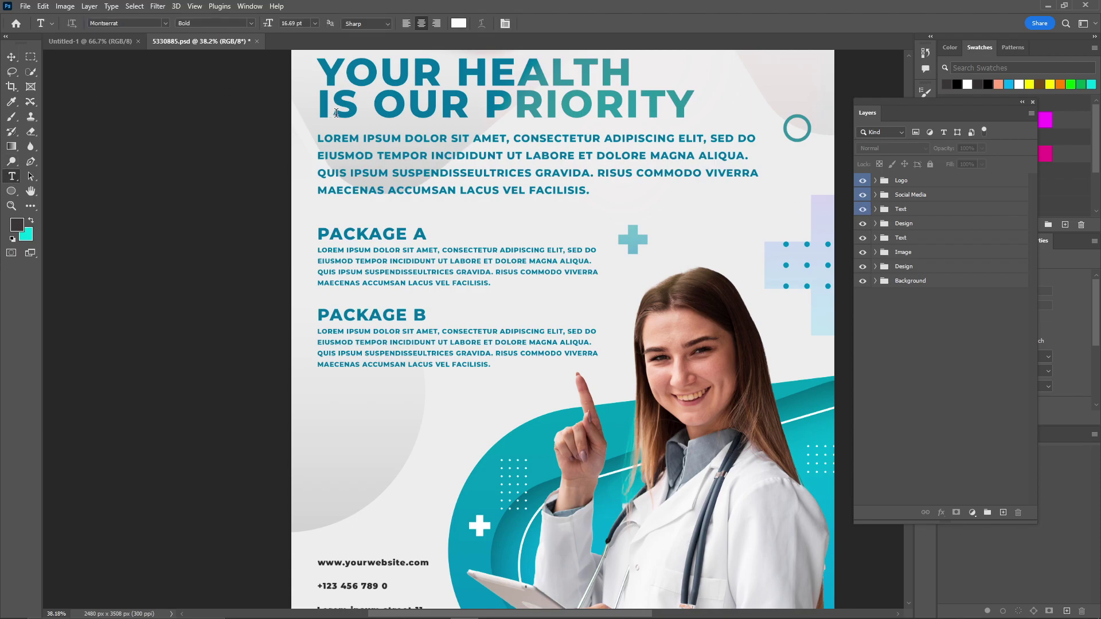
click(318, 139)
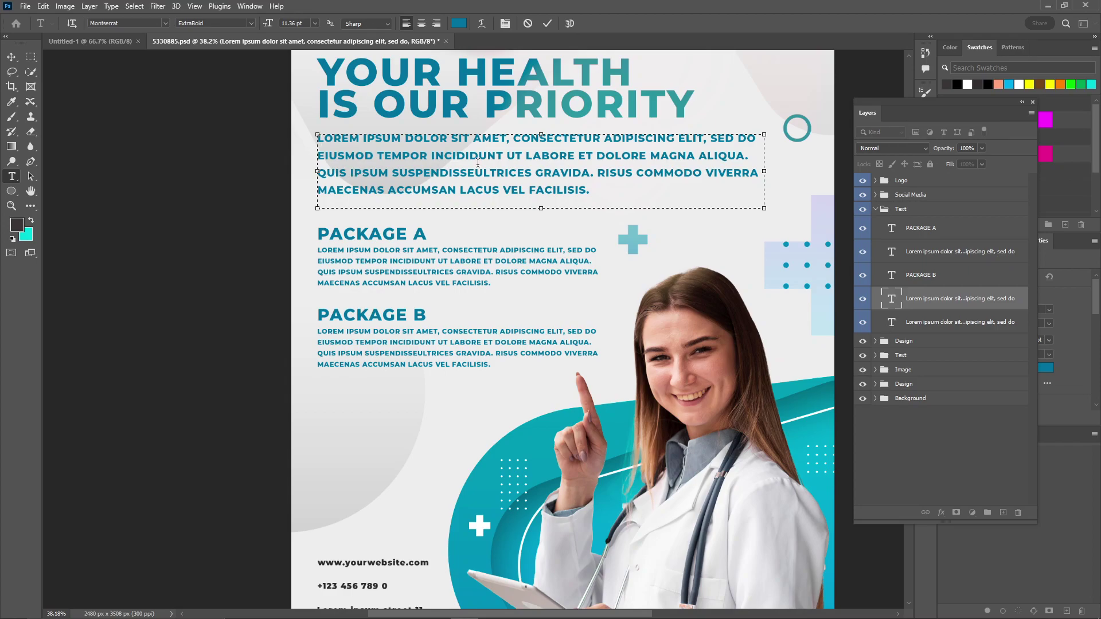
key(Escape)
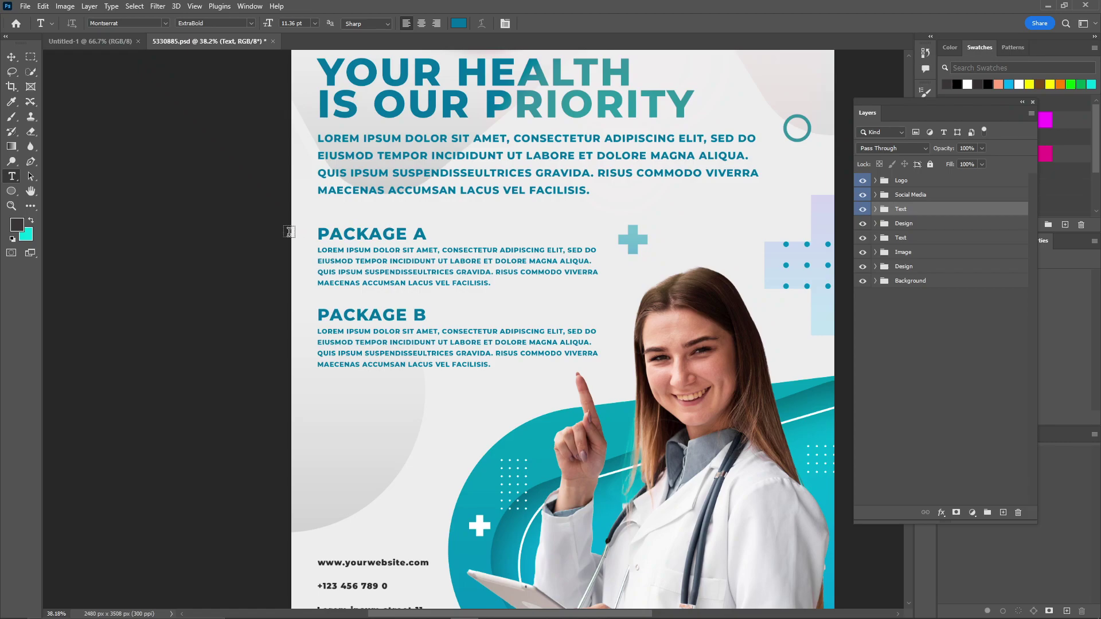
drag(516, 329, 481, 162)
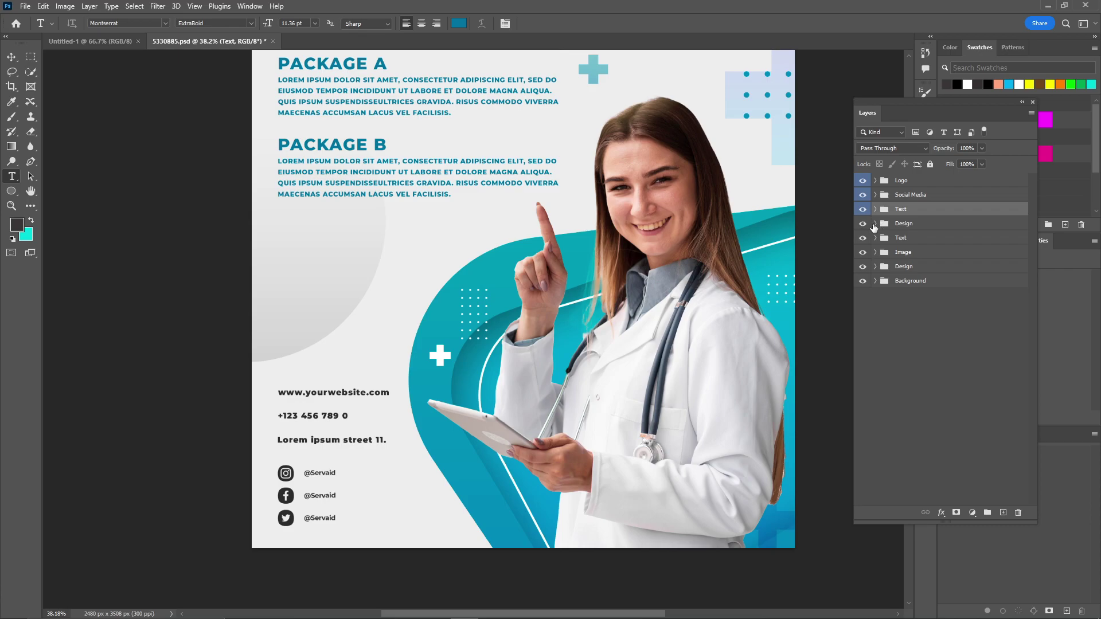
key(ctrl+0)
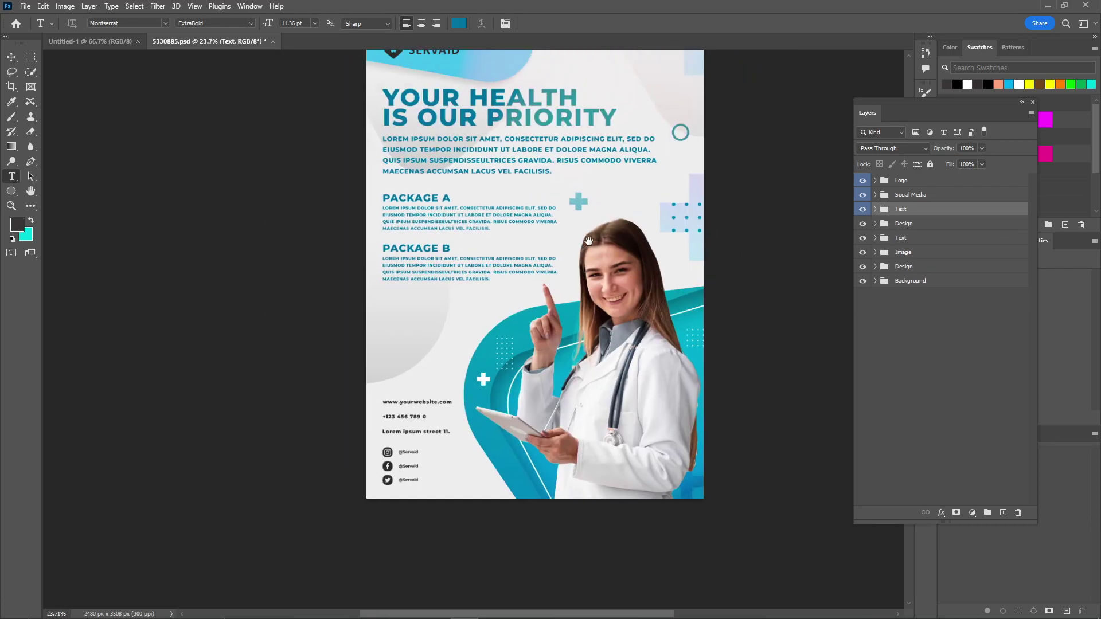
click(876, 237)
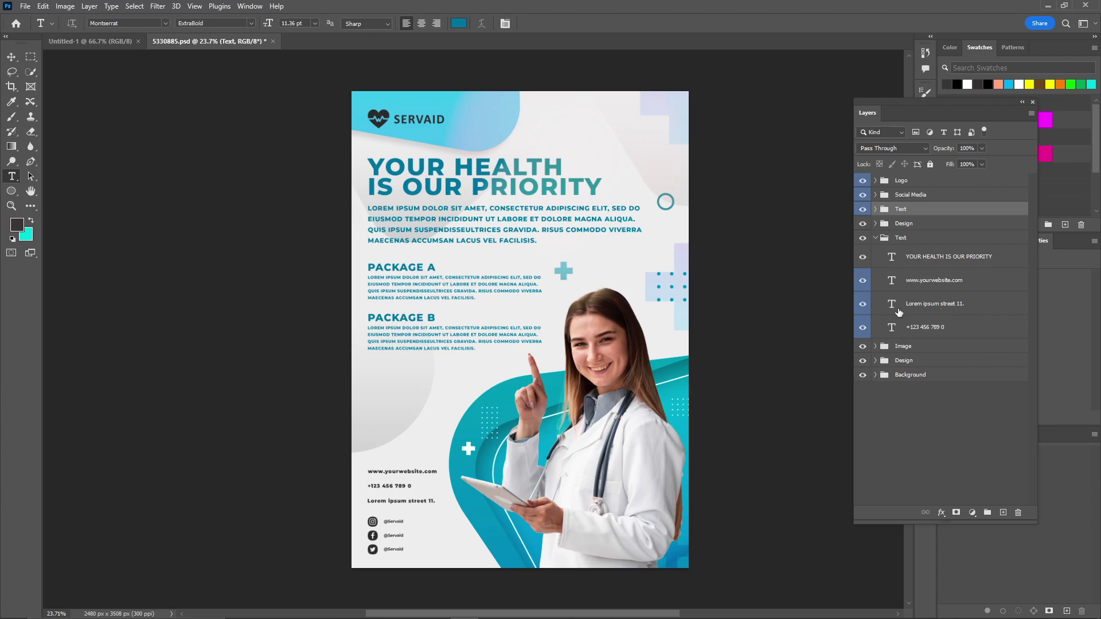
scroll(418, 489, up, 6)
drag(449, 439, 624, 308)
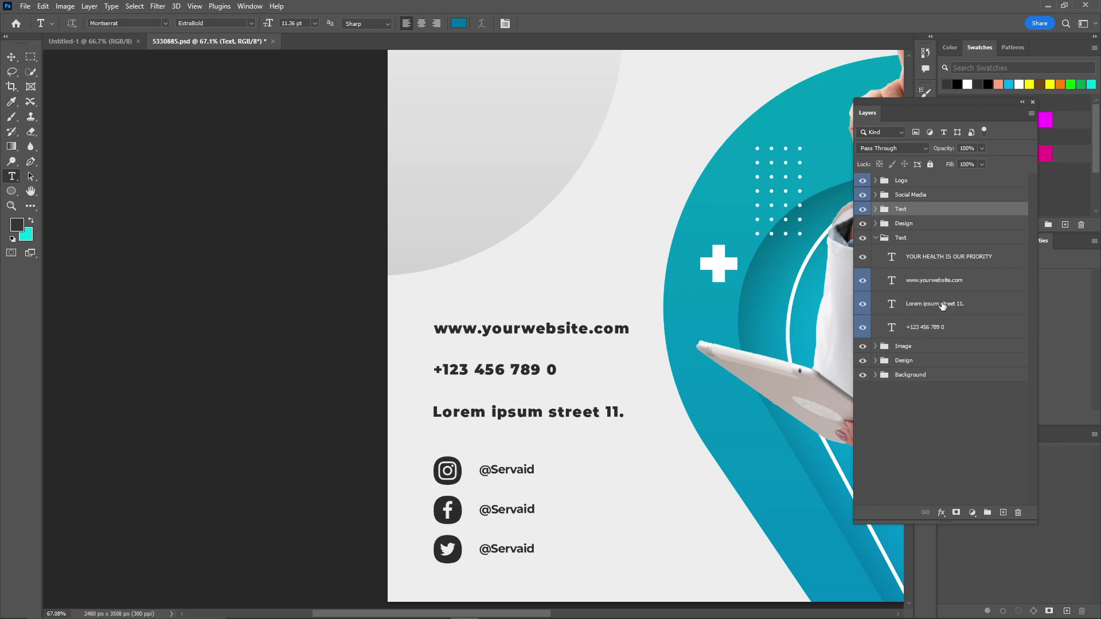
click(481, 413)
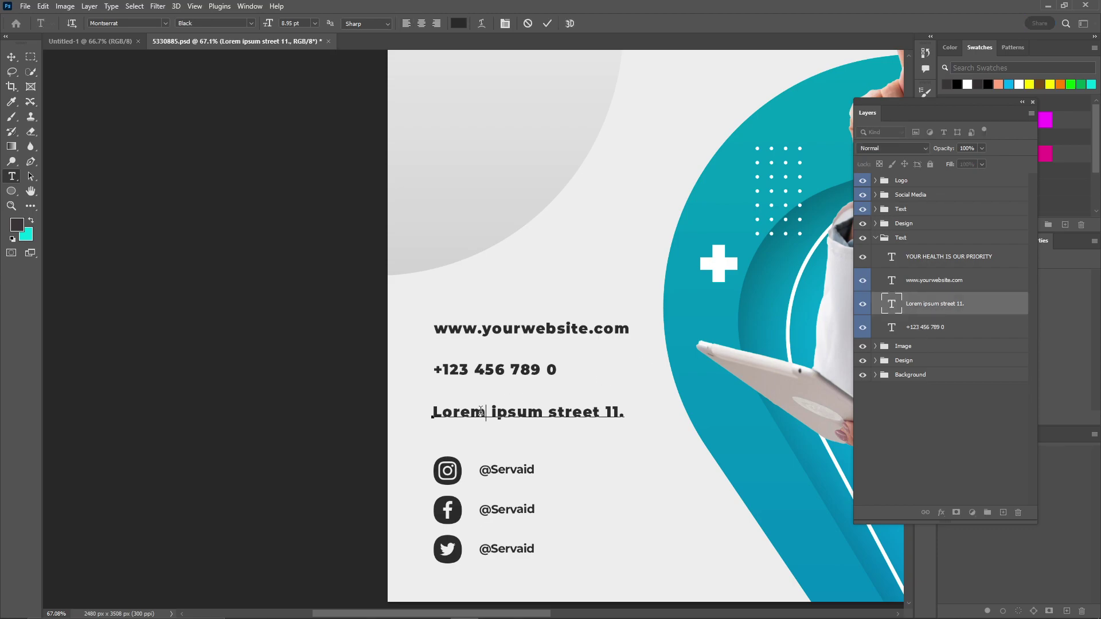
key(ctrl+a)
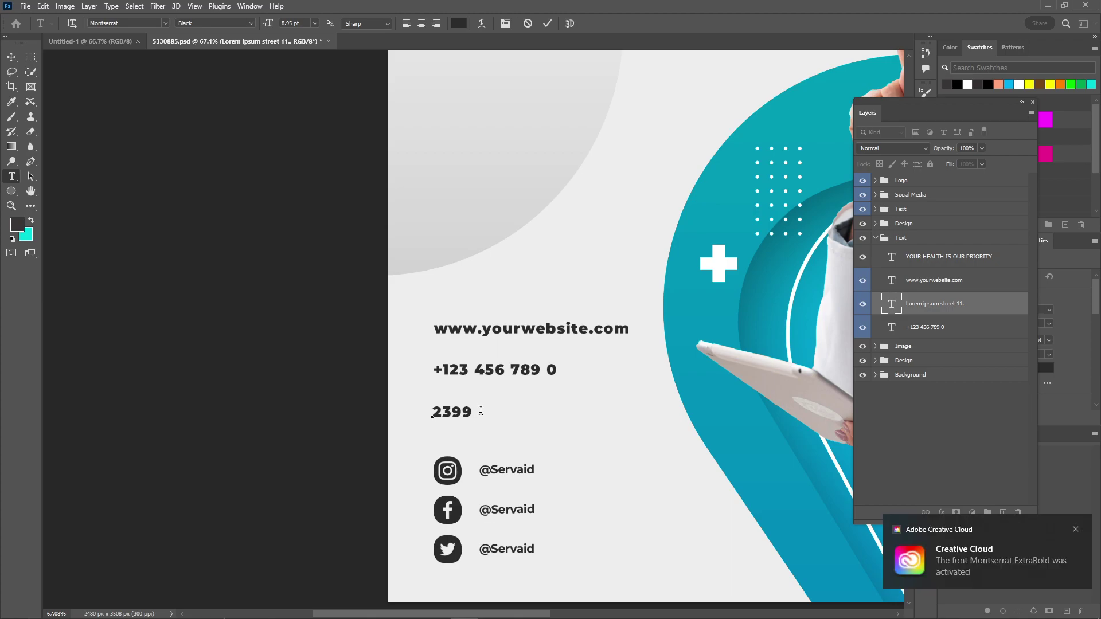
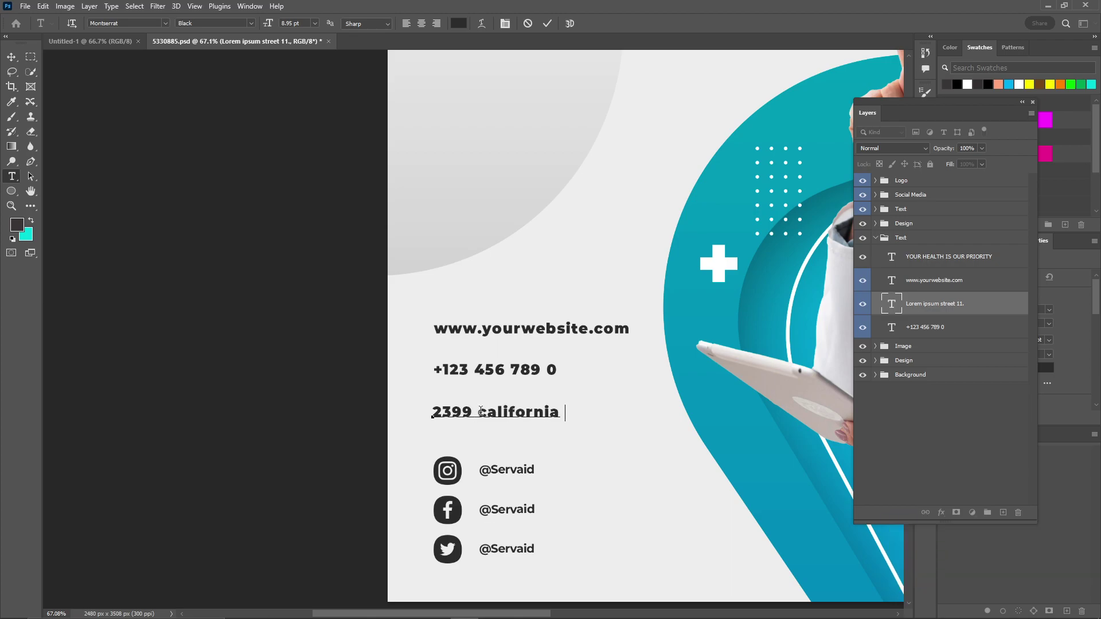
click(481, 374)
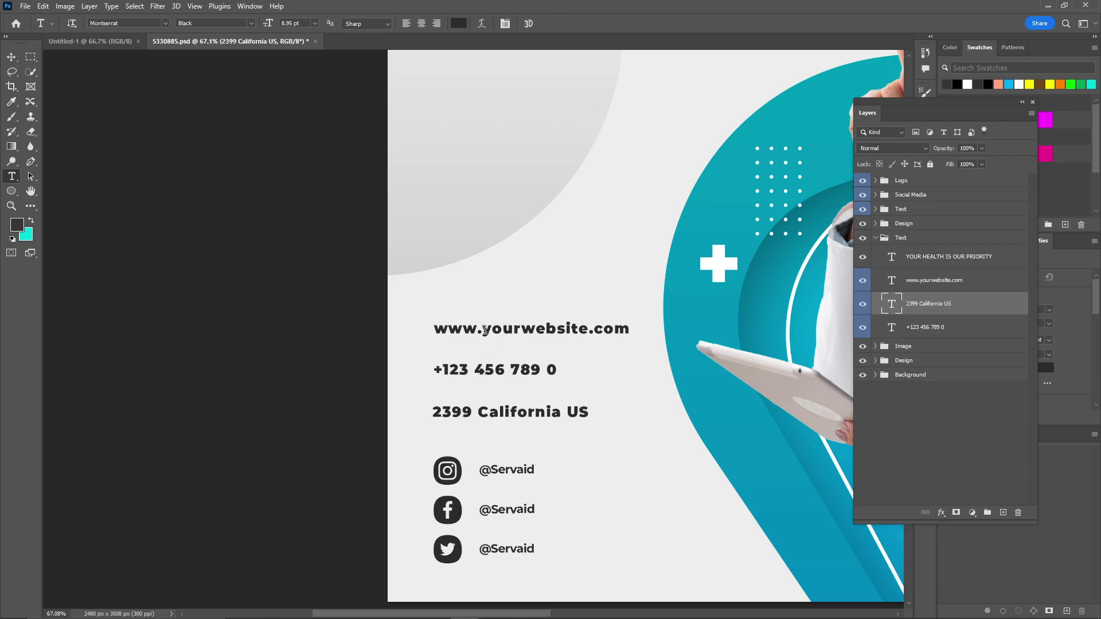
Fit the whole flyer in view, collapse the Text group and expand the Image group to list the doctor photo
scroll(283, 147, down, 4)
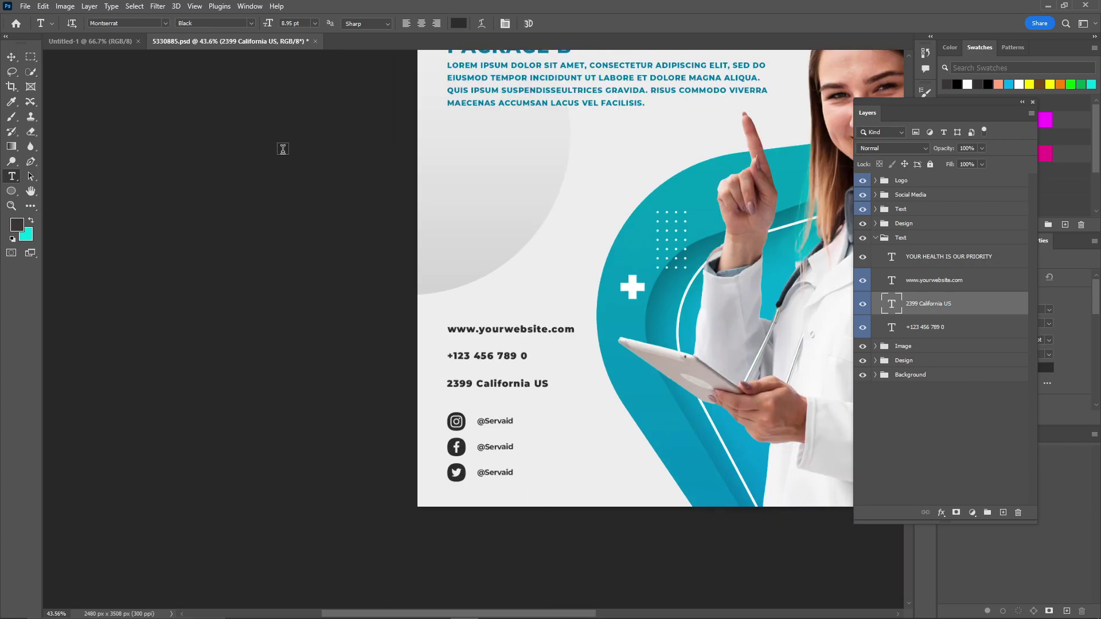
drag(579, 122, 434, 272)
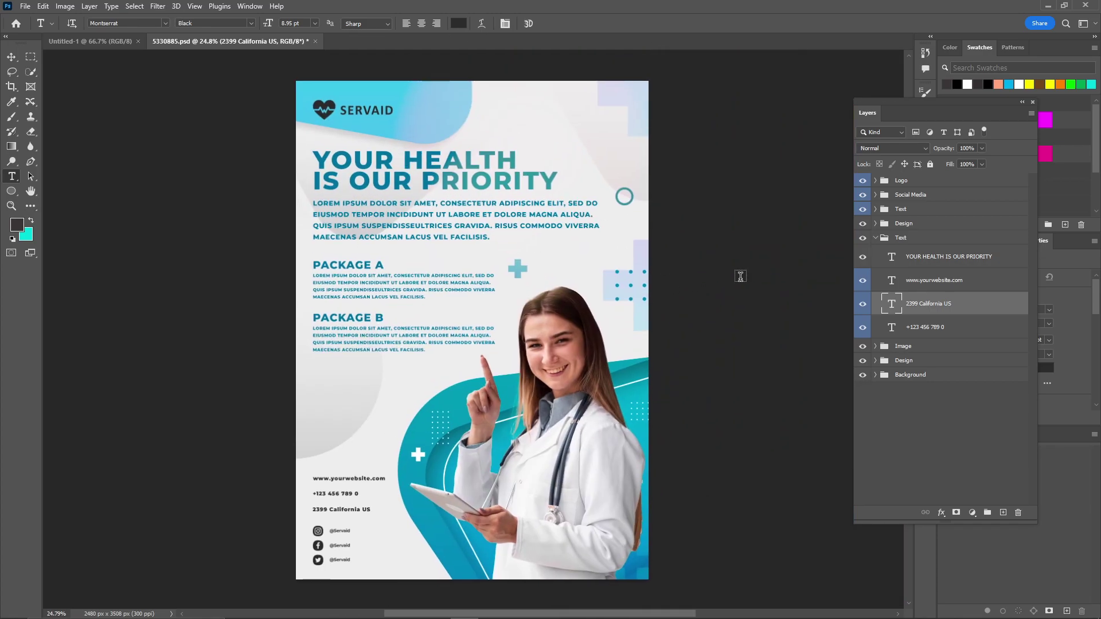
click(875, 238)
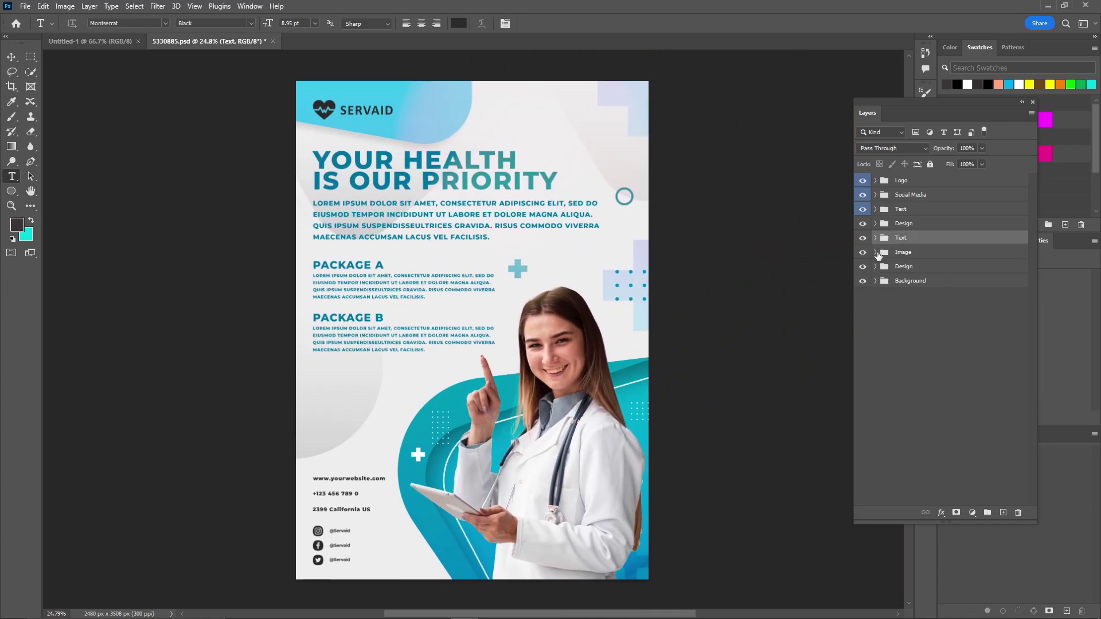
click(876, 252)
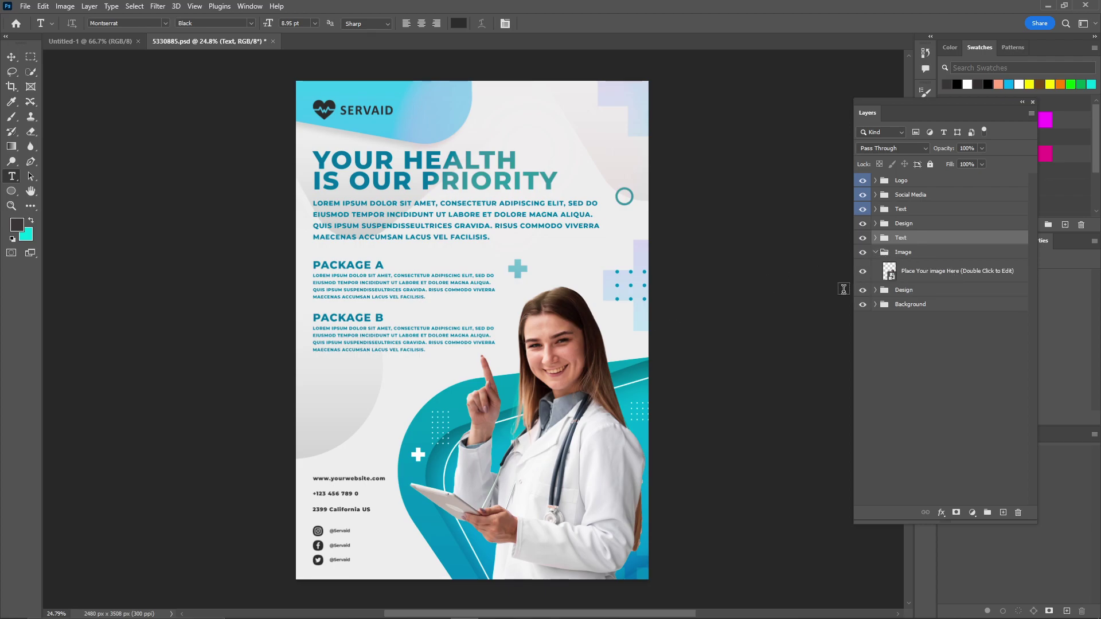
click(863, 271)
click(863, 271)
double_click(888, 272)
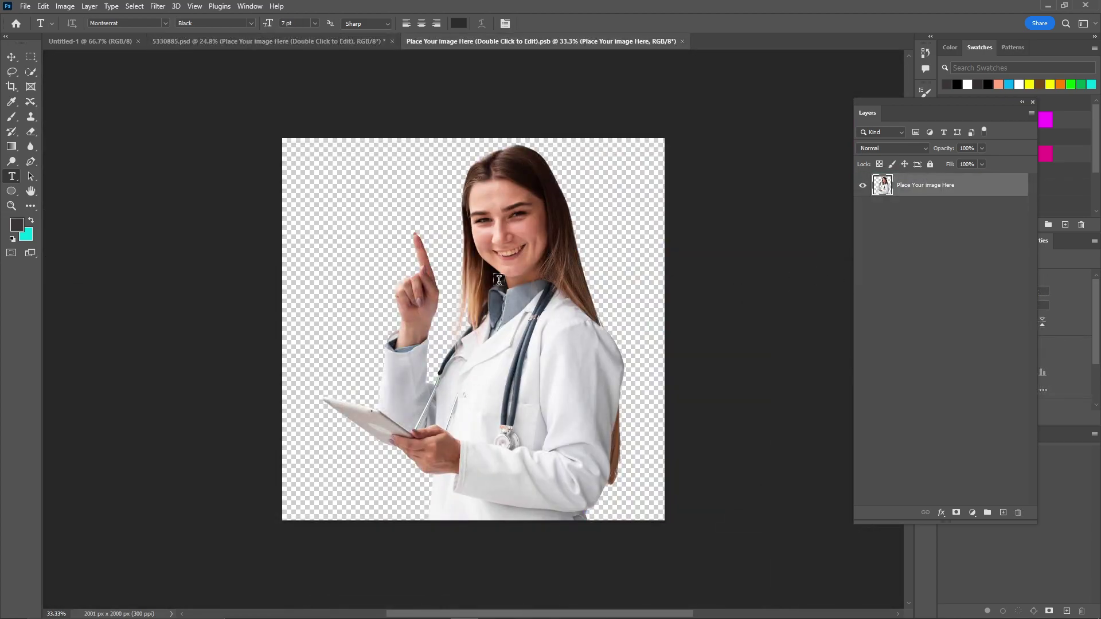
drag(927, 107, 787, 120)
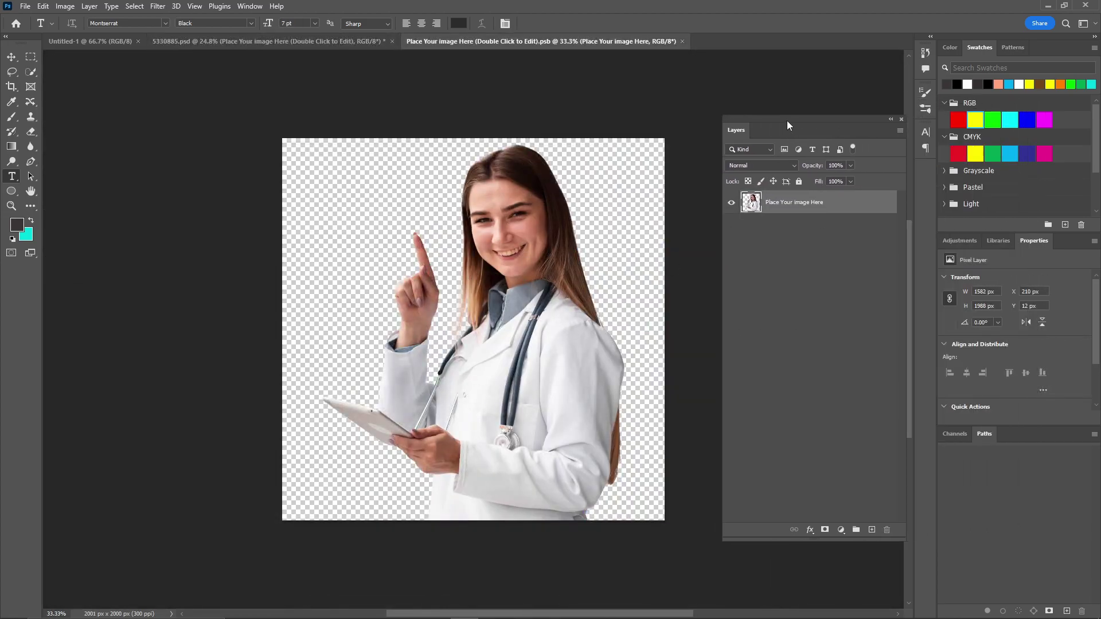
click(872, 530)
drag(797, 228, 887, 530)
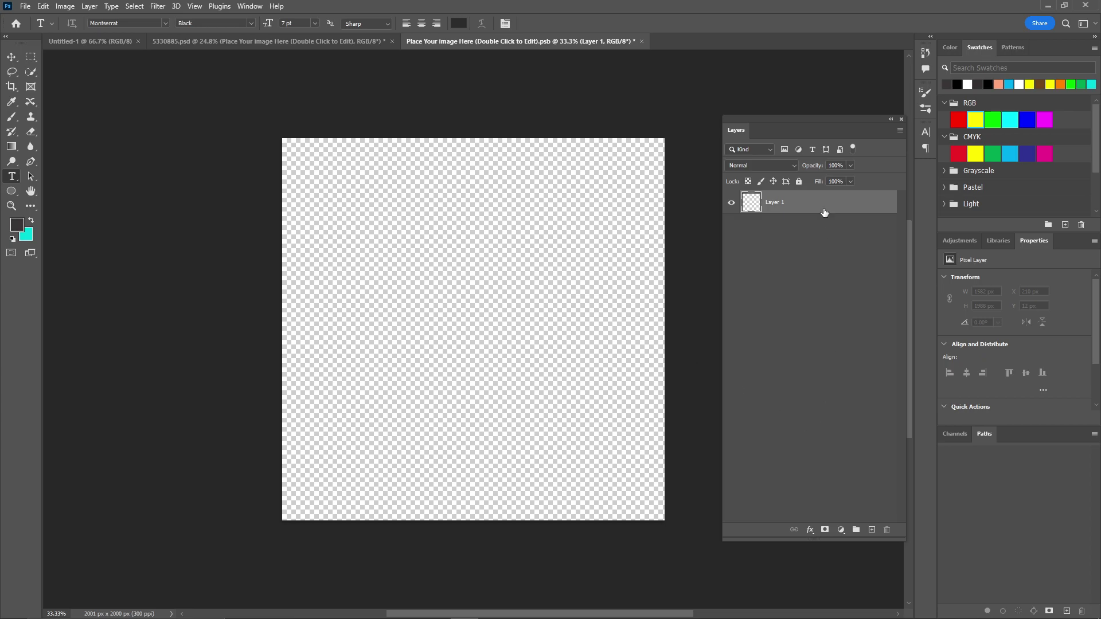
click(641, 40)
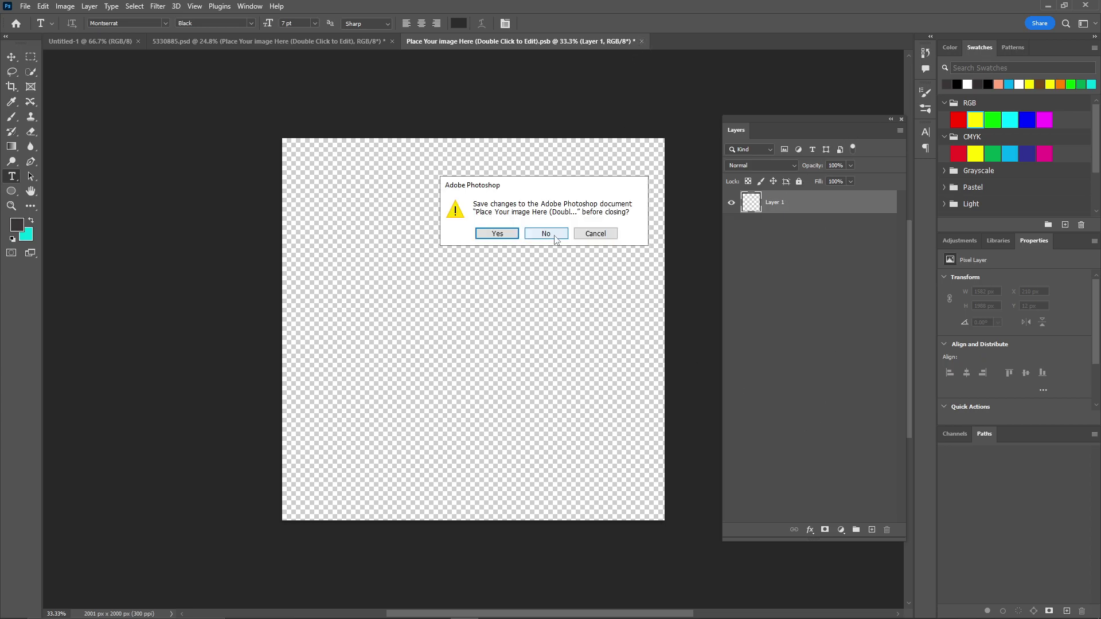
click(550, 235)
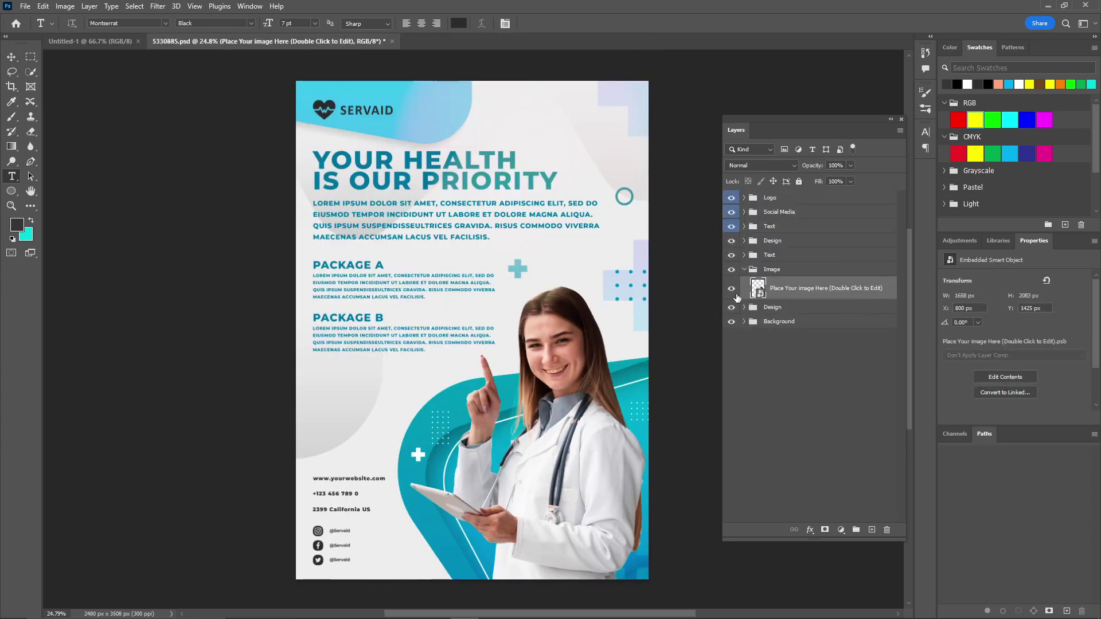
Collapse the Image group, check the Design shapes, and expand the Background group to list its fill layer
click(743, 271)
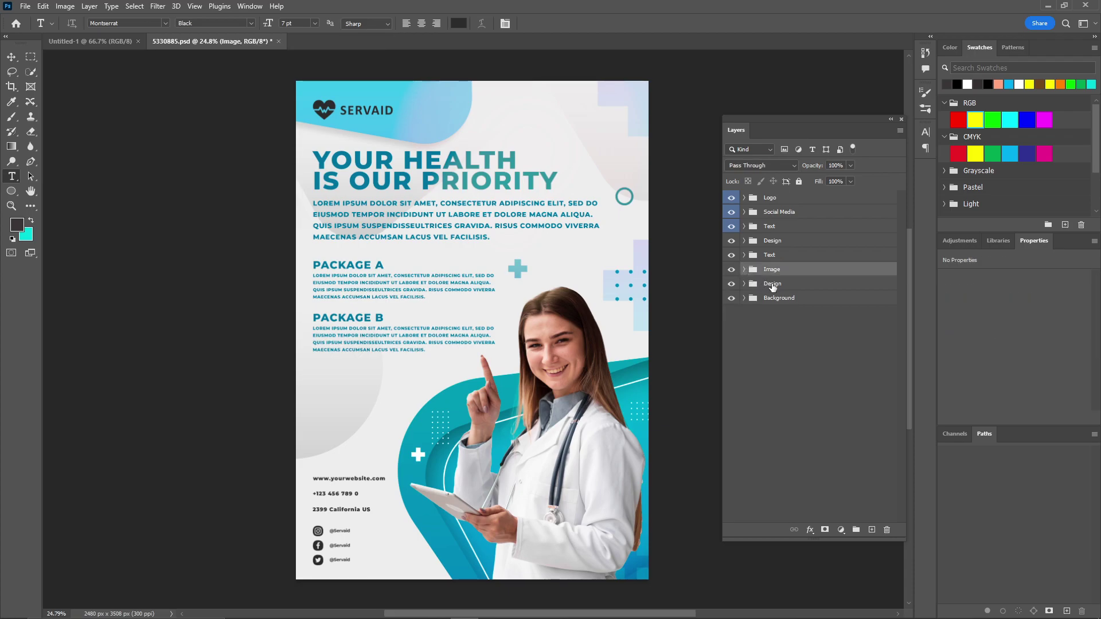
click(731, 284)
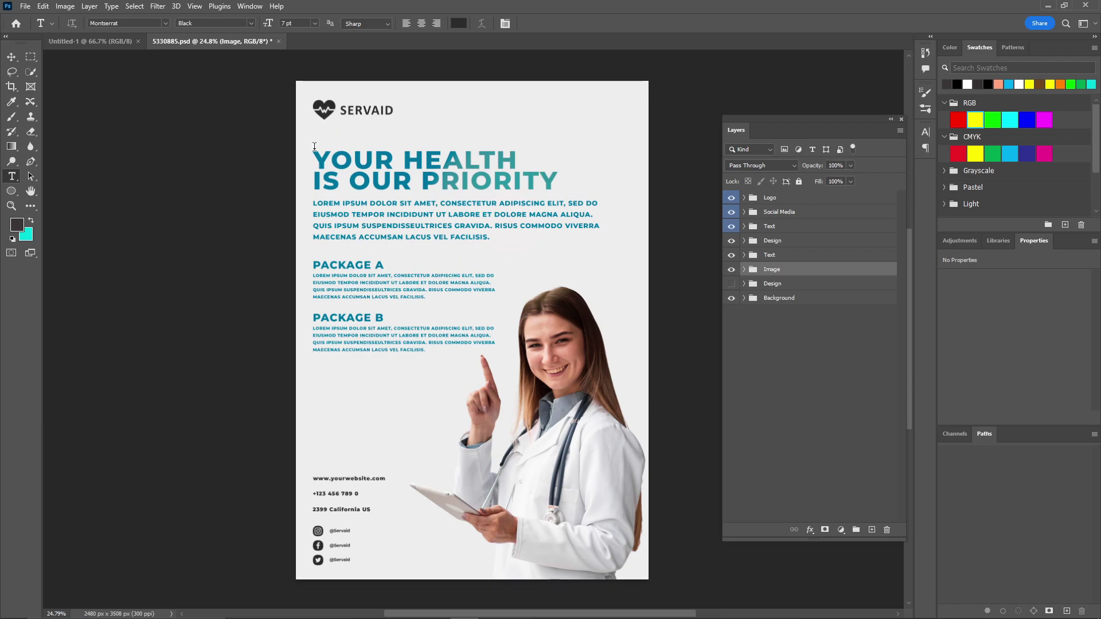
click(731, 283)
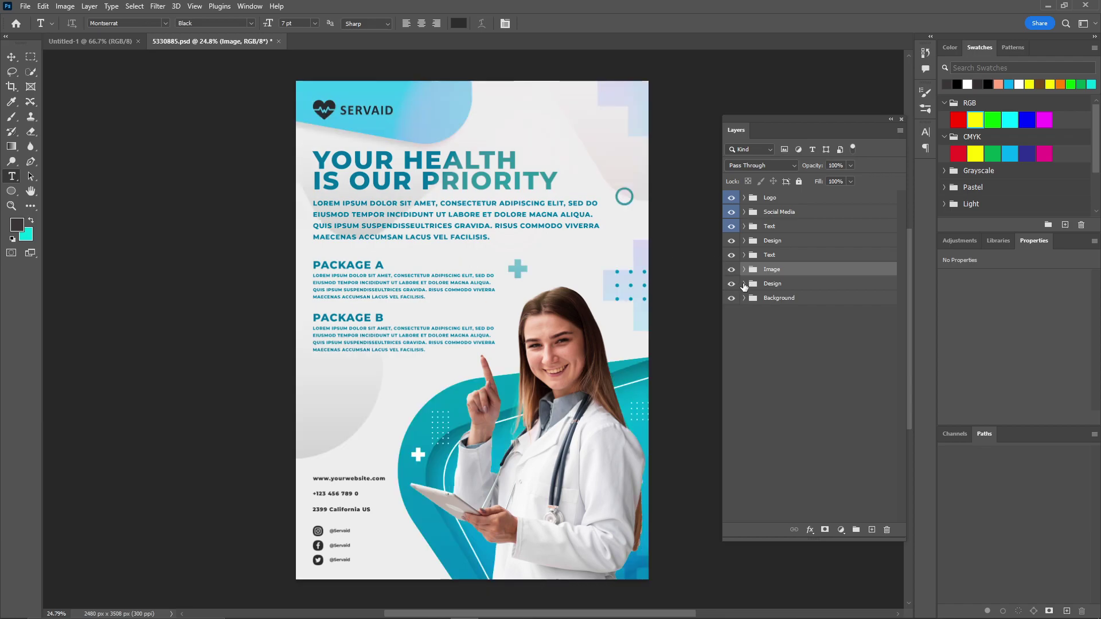
click(769, 283)
click(744, 298)
click(731, 317)
click(731, 318)
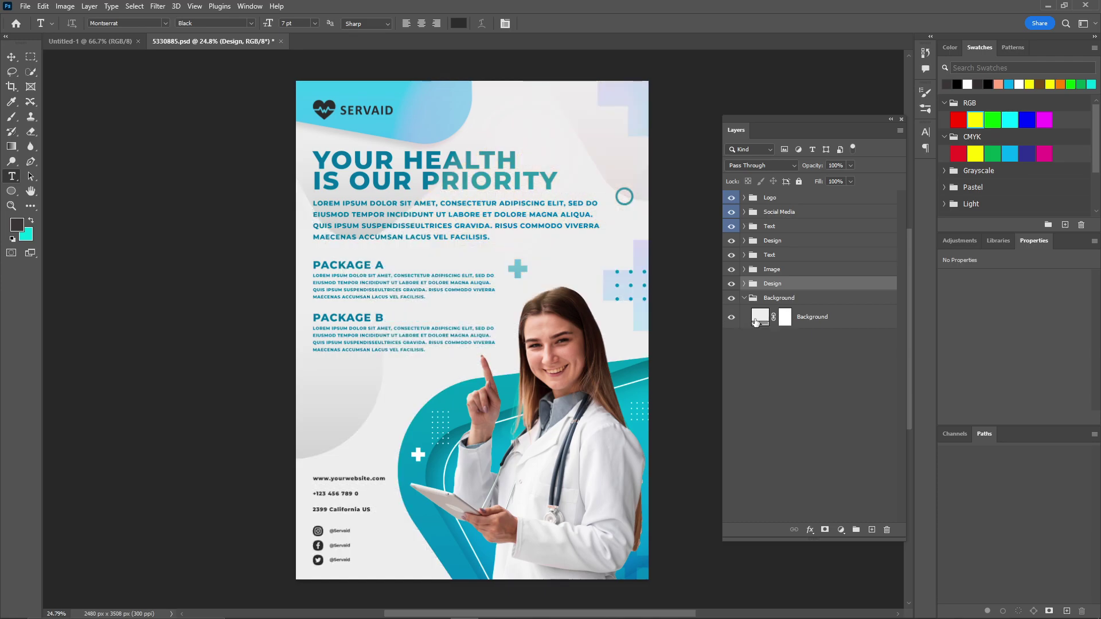
Set the Background fill colour to white #ffffff and collapse the Layers panel to icons
double_click(756, 321)
drag(765, 124, 710, 82)
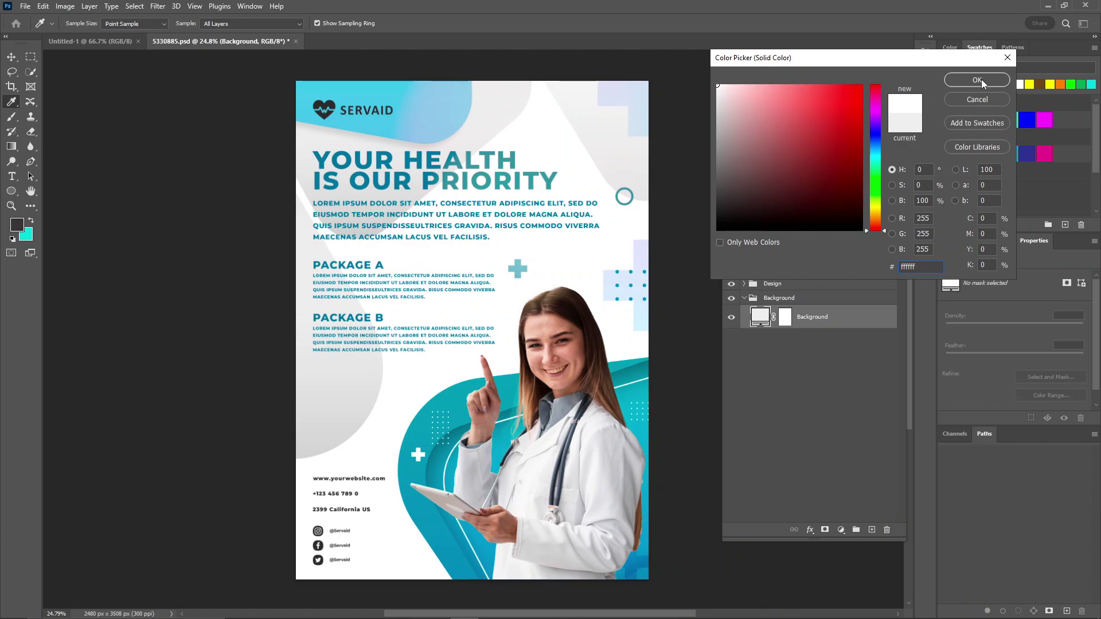
click(982, 81)
click(891, 121)
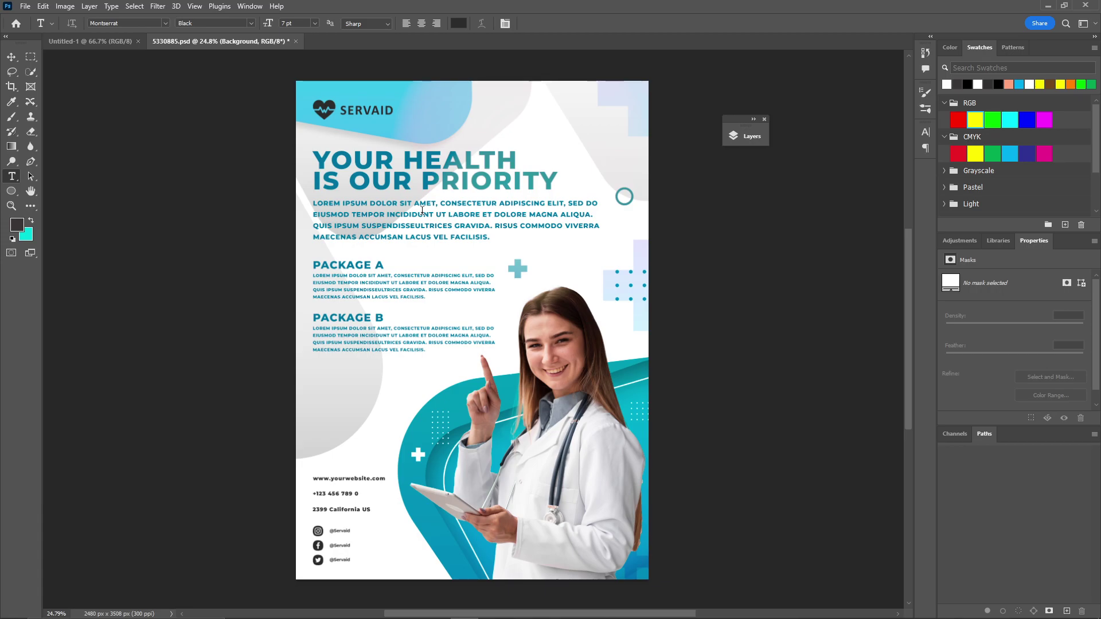
Export through Save for Web (Legacy) as JPEG Maximum, quality 100, to Downloads/5330885.jpg
click(25, 7)
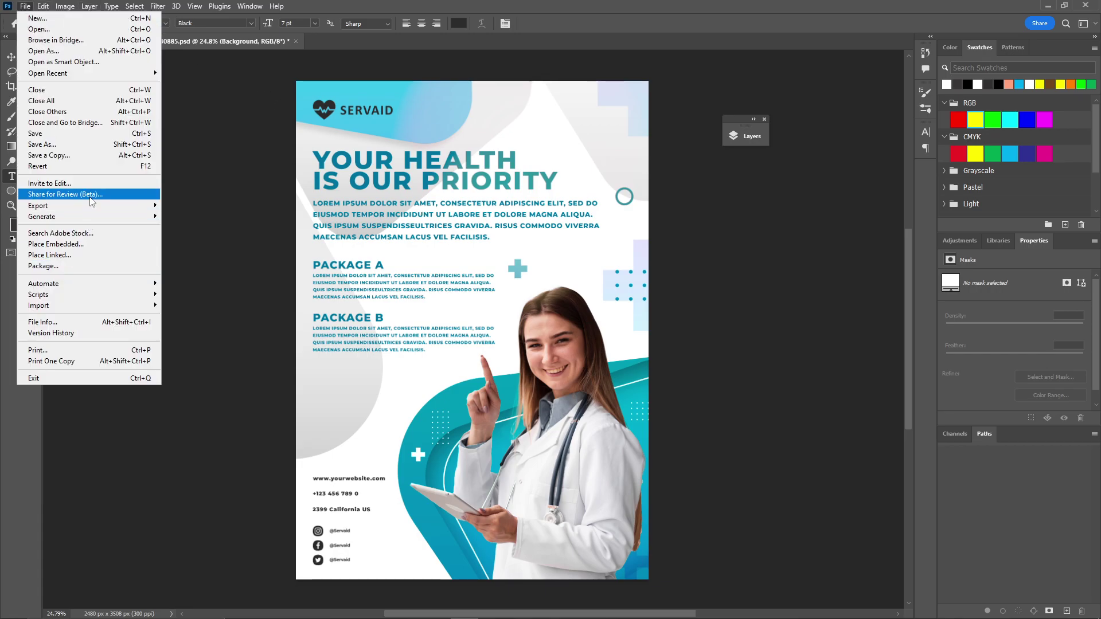
mouse_move(92, 205)
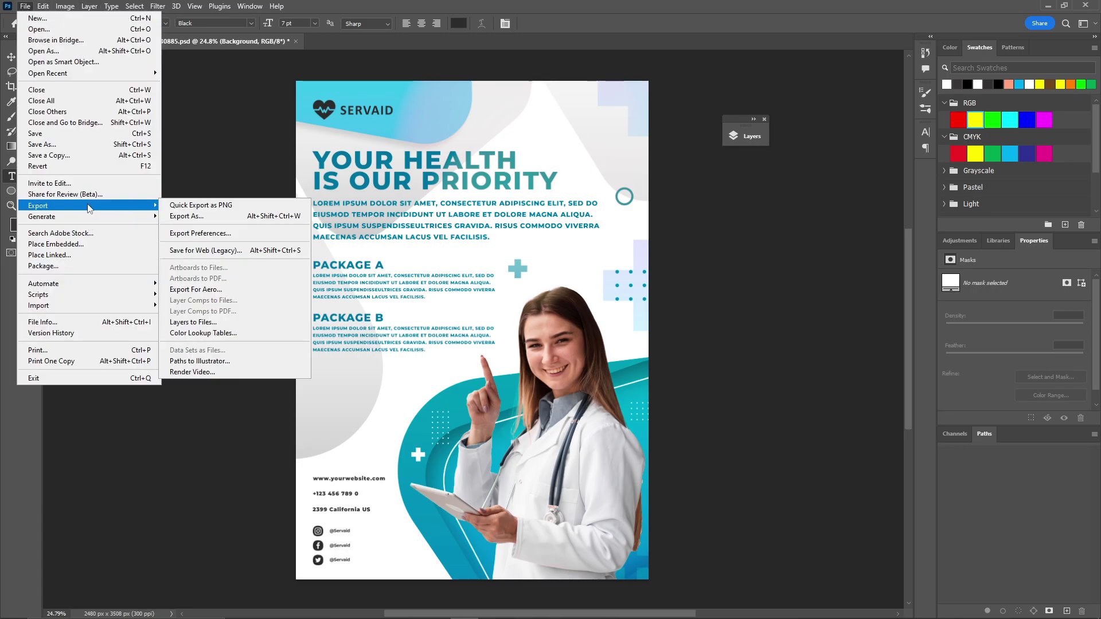
click(220, 251)
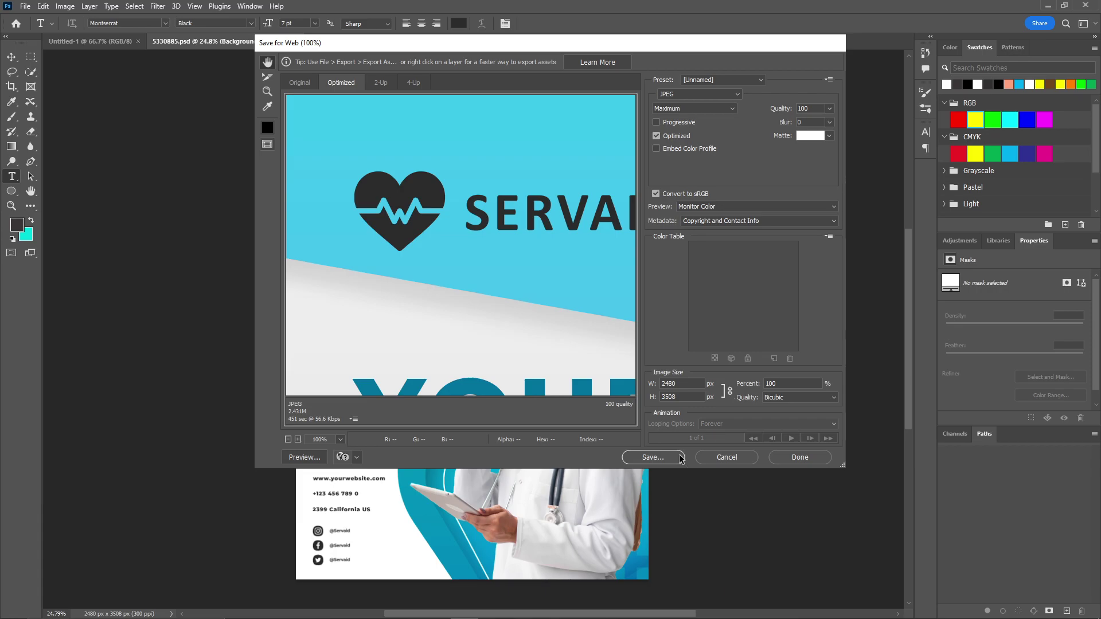
click(647, 458)
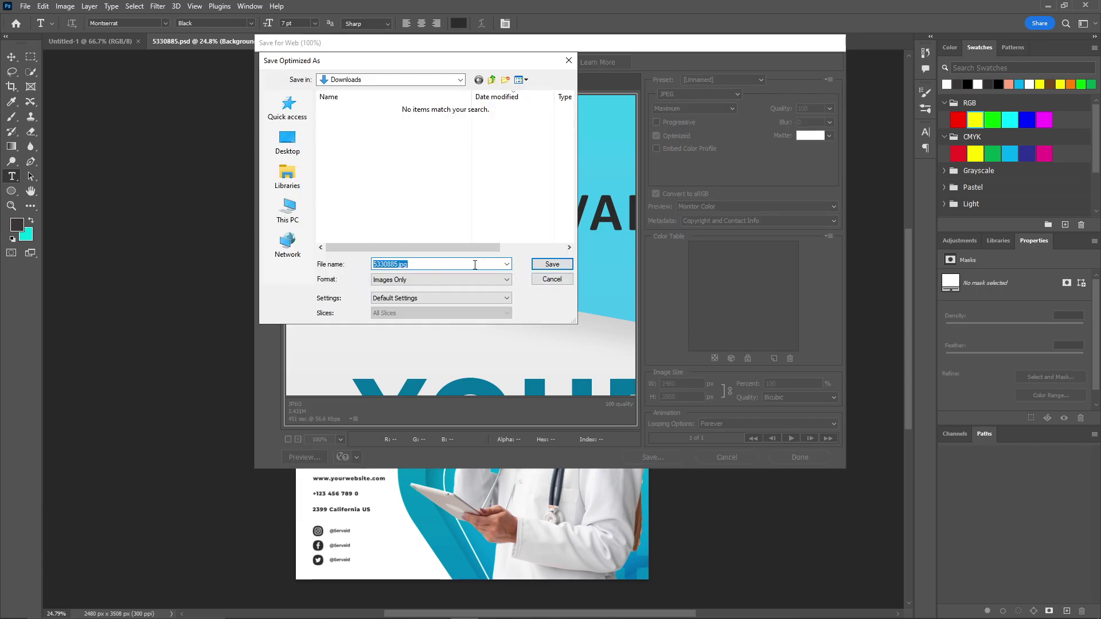
click(535, 267)
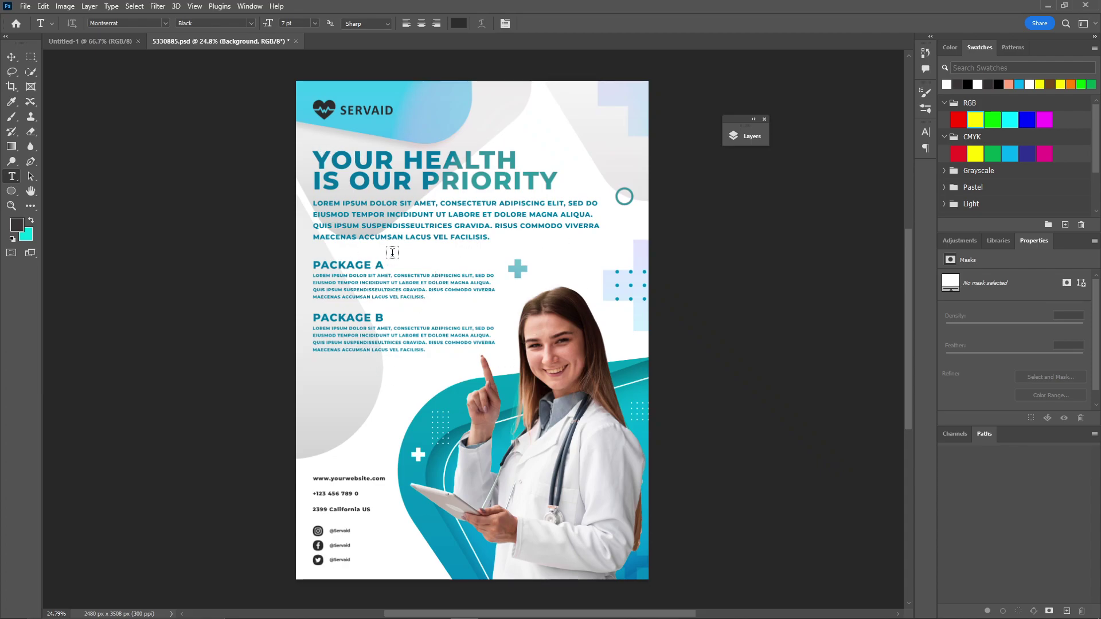
Save a copy as Photoshop PDF 5330885.pdf with High Quality Print, accepting the compatibility warning
click(26, 6)
click(41, 136)
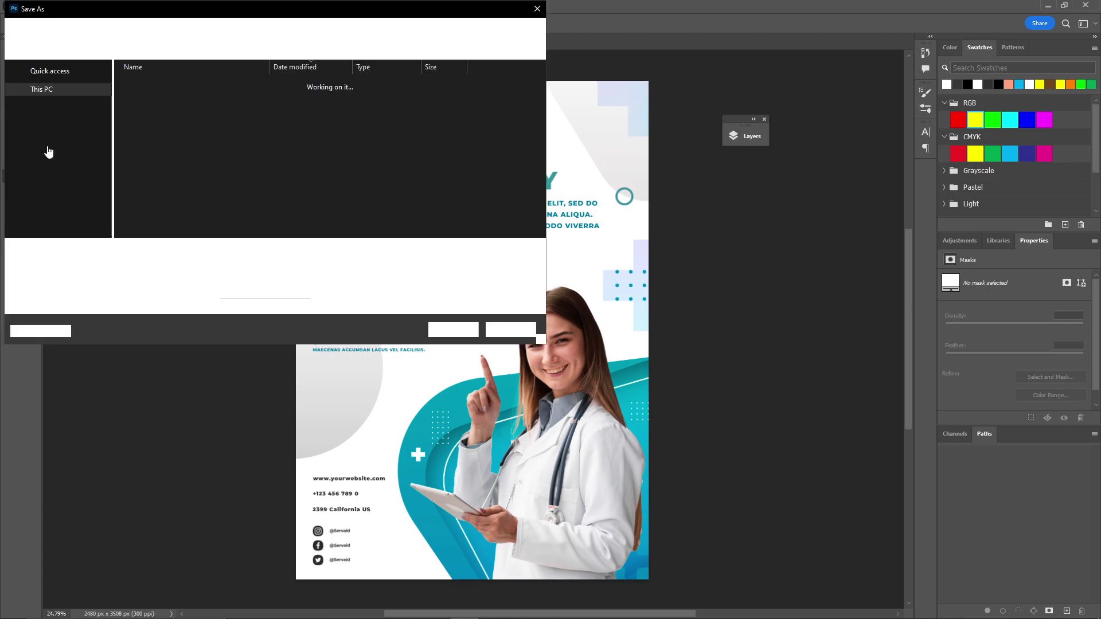
click(298, 264)
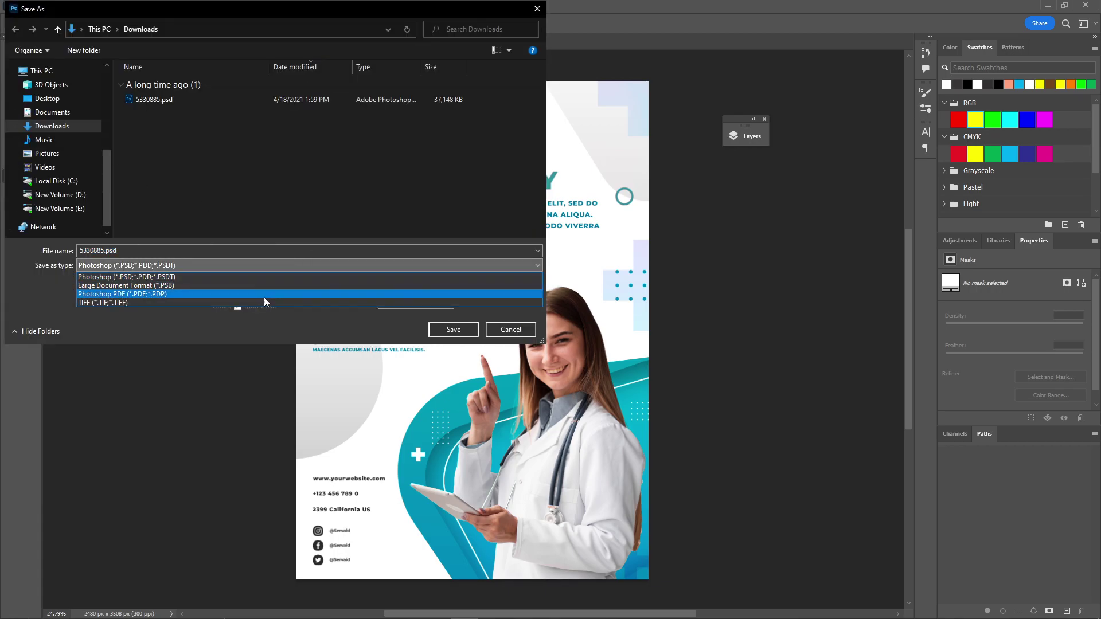
click(218, 294)
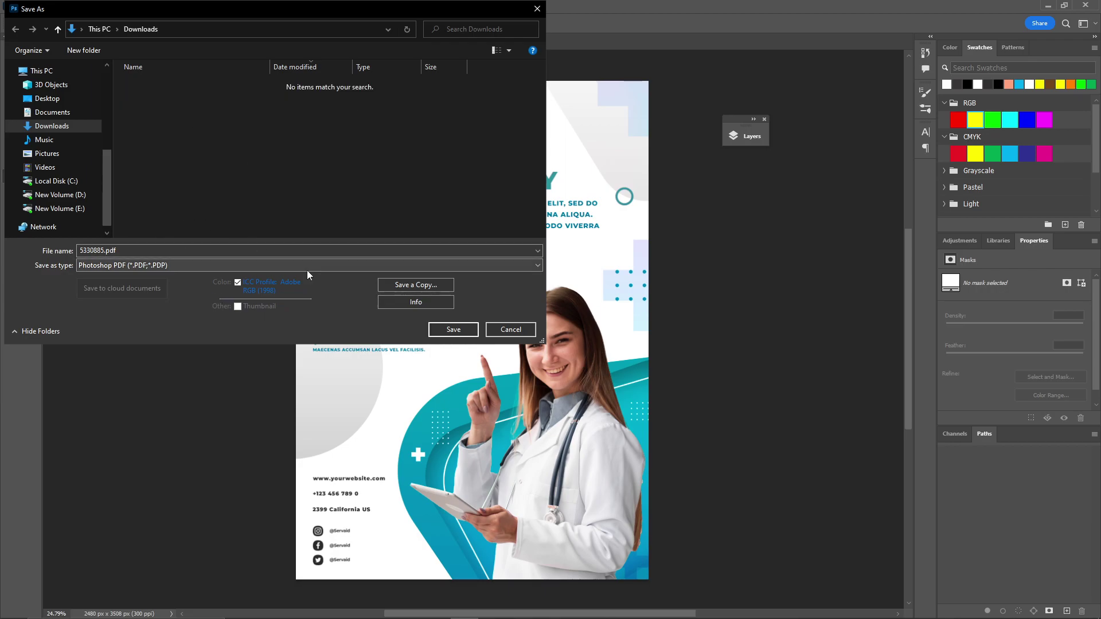
click(453, 329)
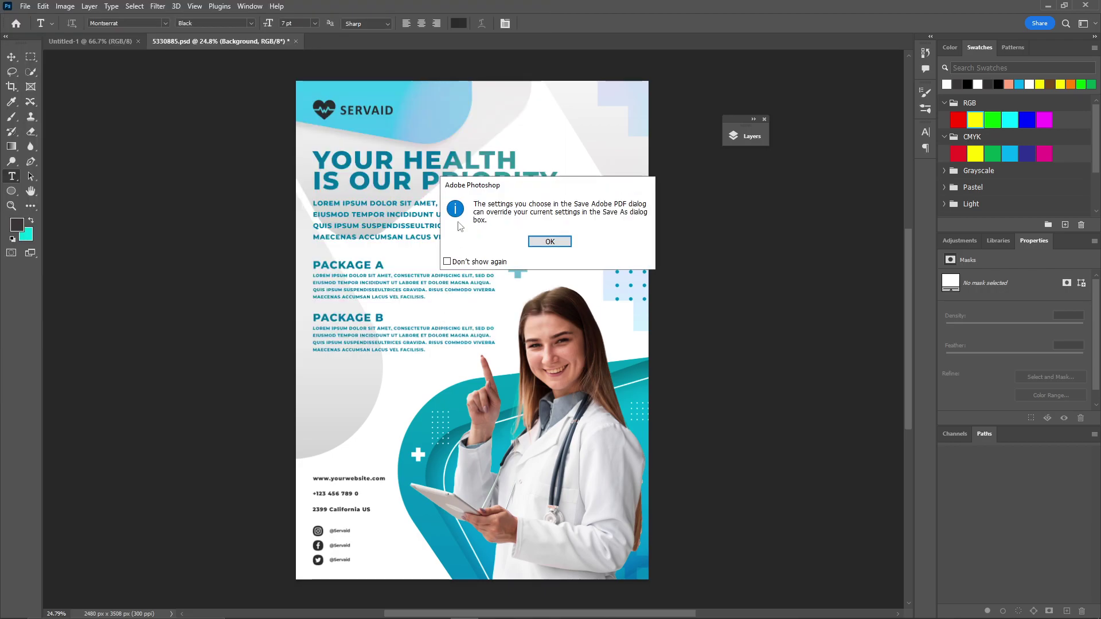
click(550, 241)
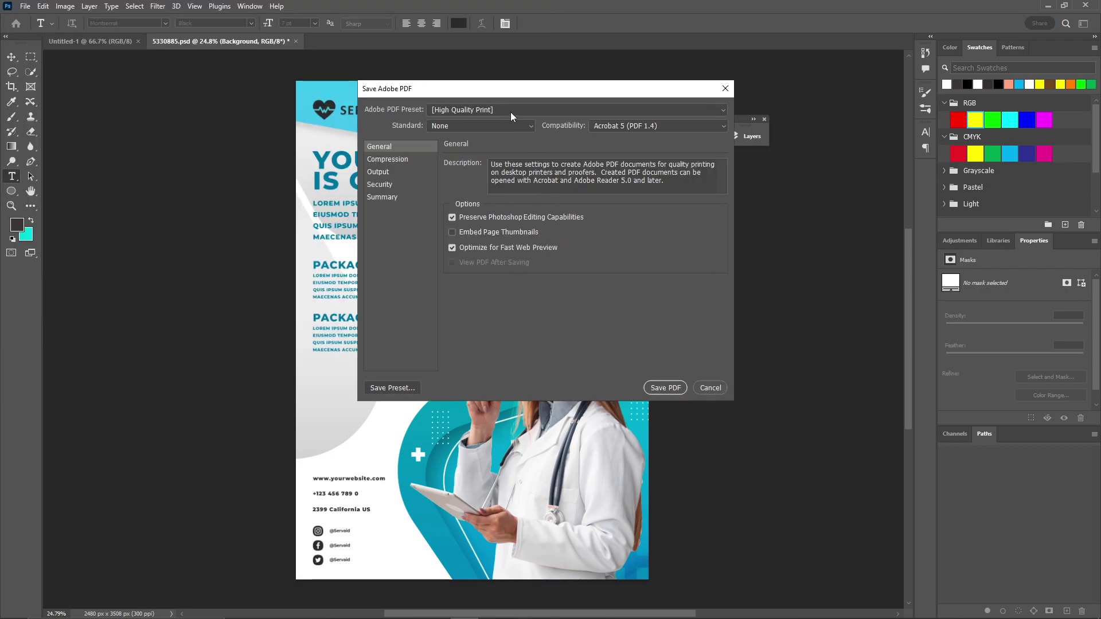
click(660, 389)
click(572, 260)
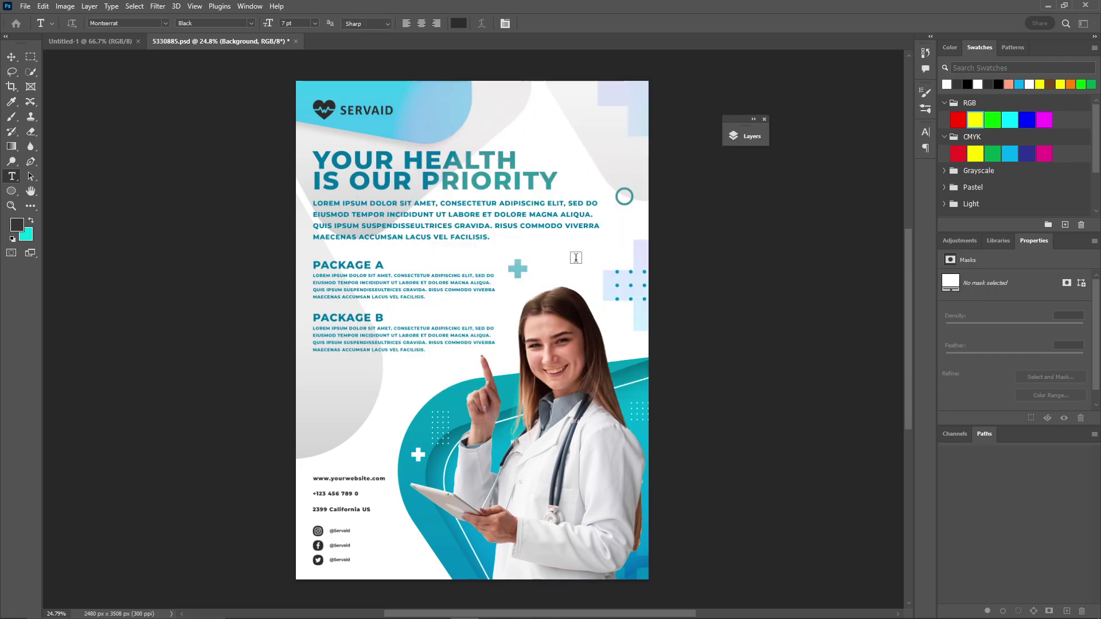